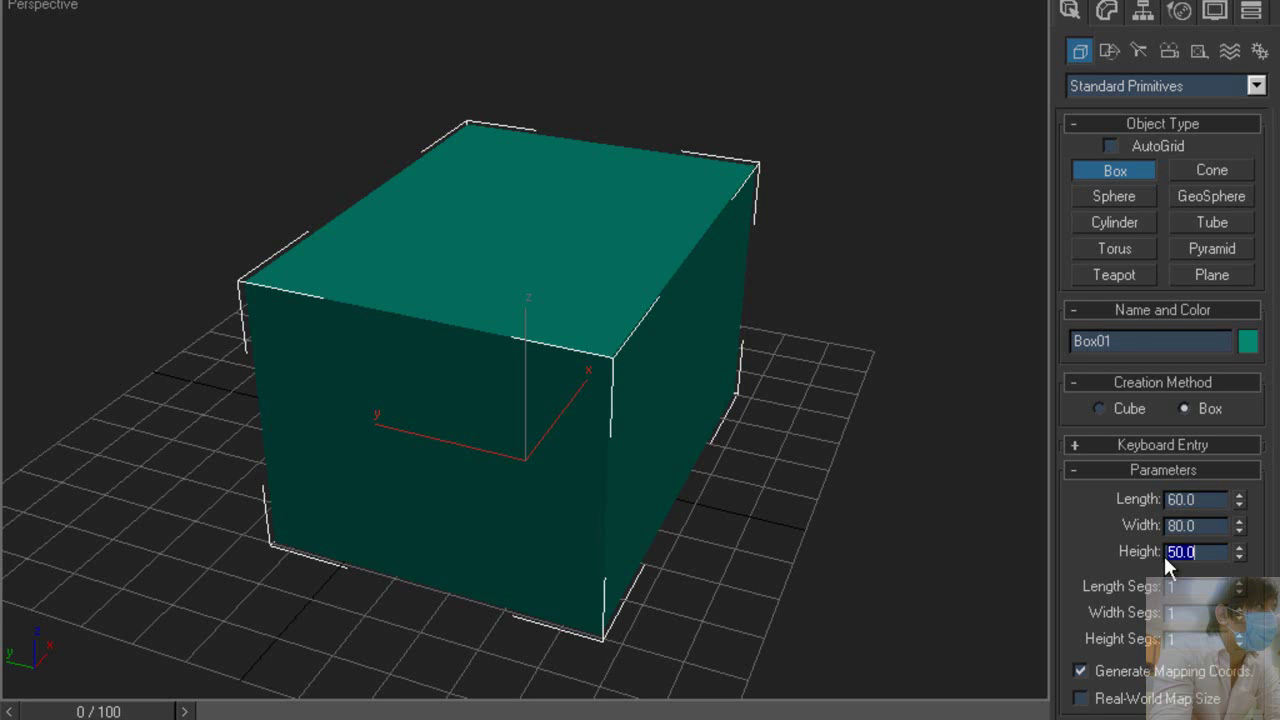
Step: Raise the 60×80×50 box's Length Segs to 2
click(1242, 583)
Step: Turn on Edged Faces (F4) and try Length Segs from 1 to 3, ending at 1
key(F4)
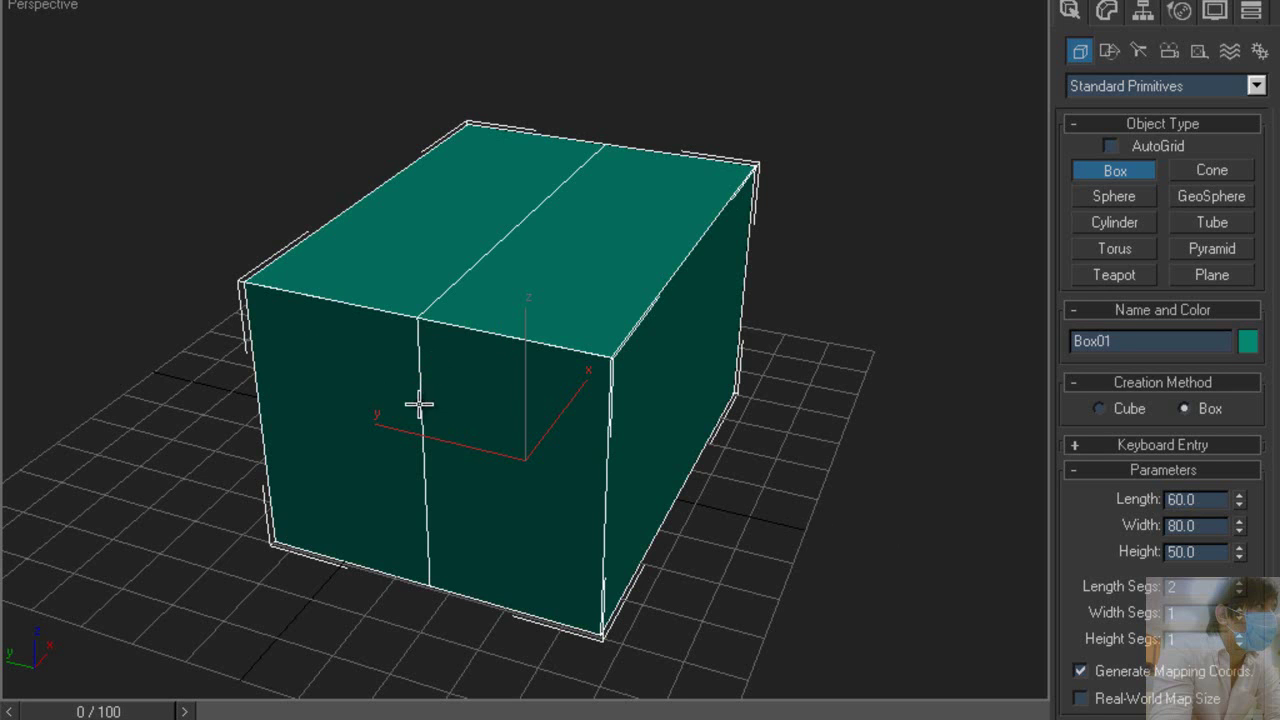
click(1239, 591)
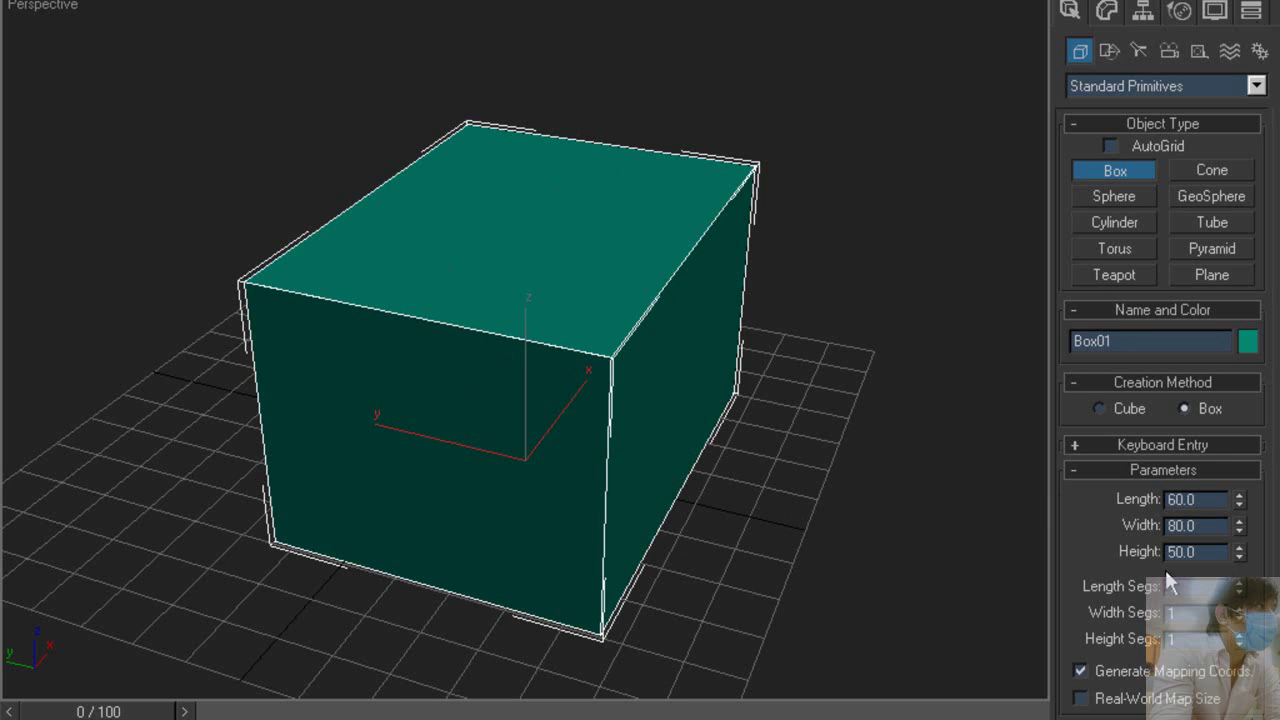
click(1238, 586)
click(1238, 586)
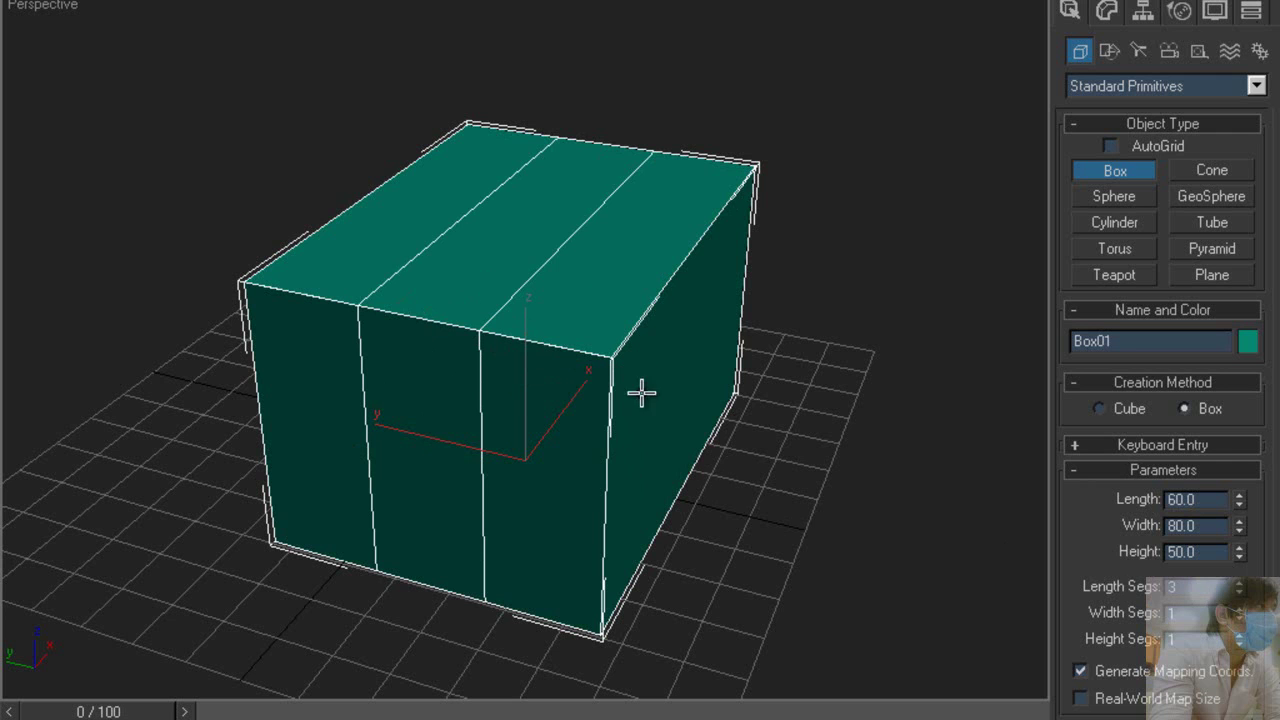
click(1240, 592)
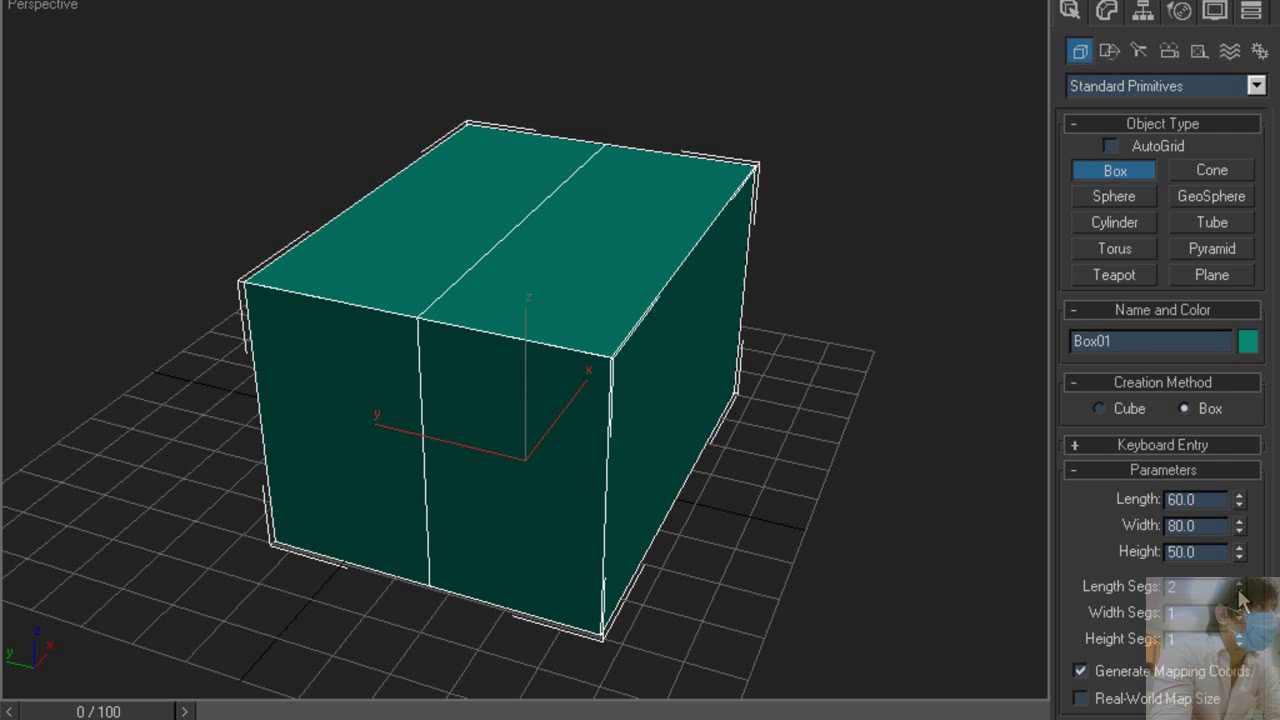
click(1240, 592)
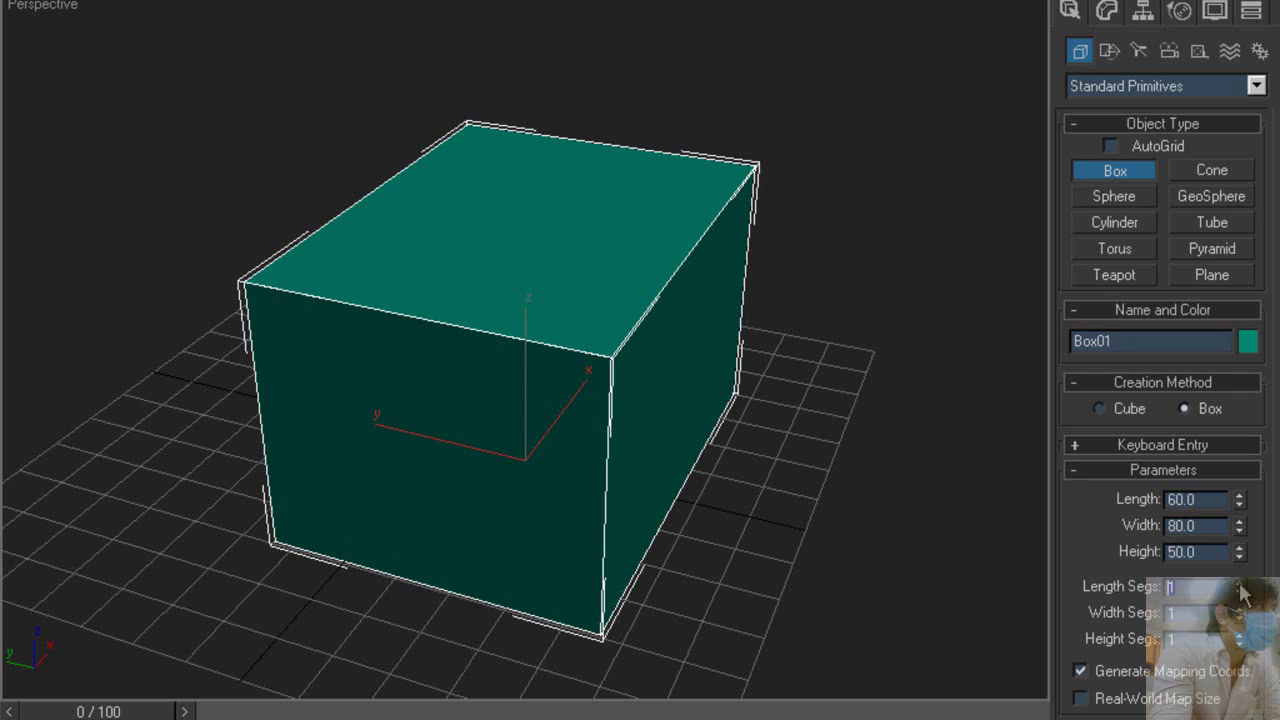
click(1239, 585)
click(1239, 584)
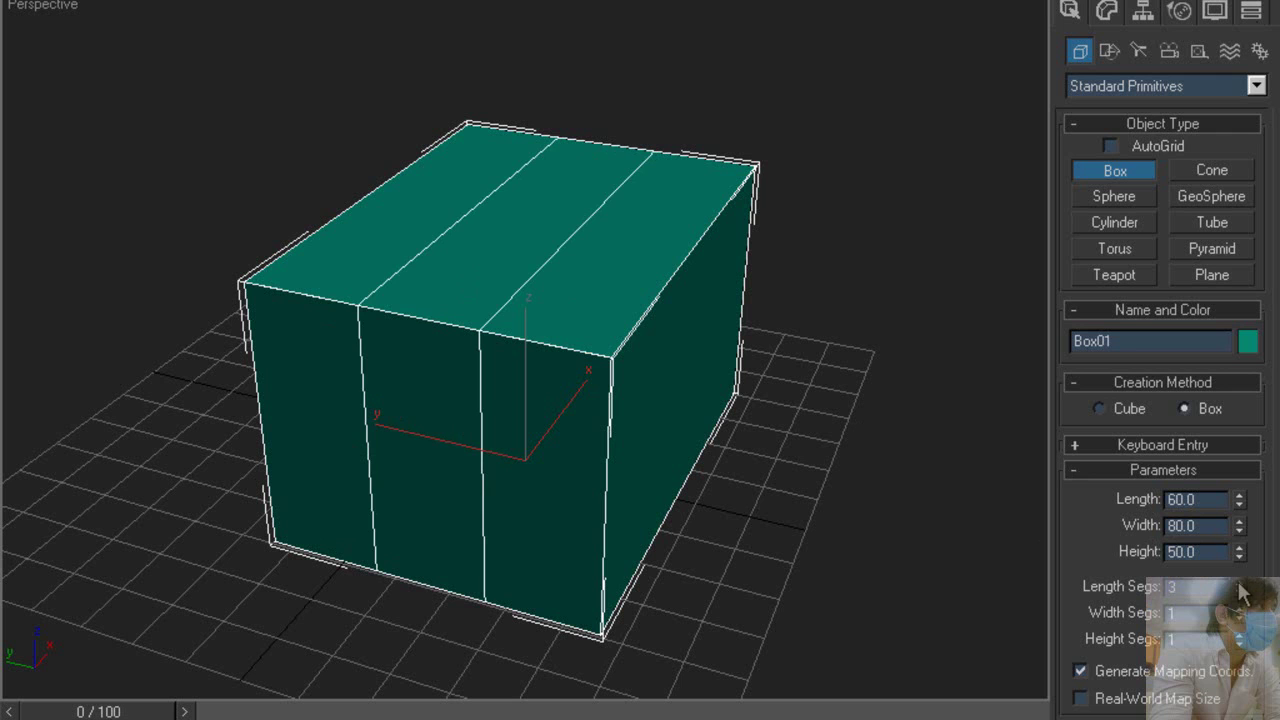
right_click(1239, 586)
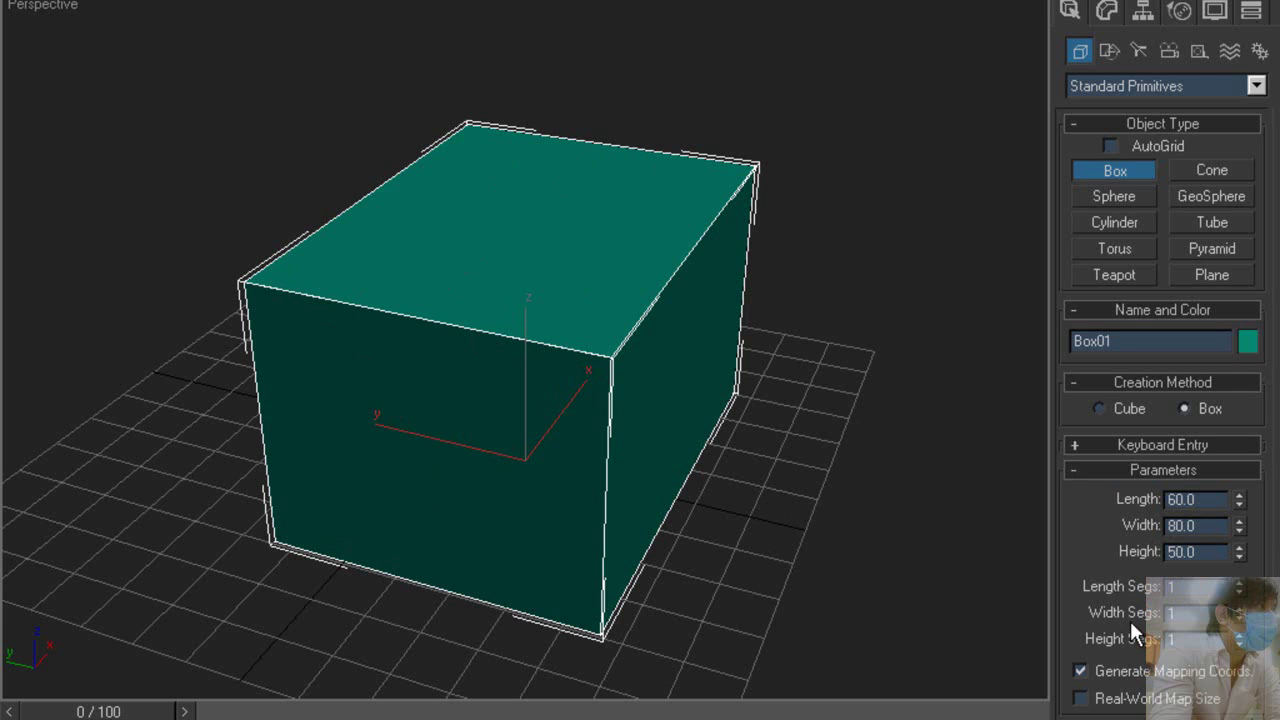
Step: Try 2 width and 2 height segments, returning both to 1
click(1239, 607)
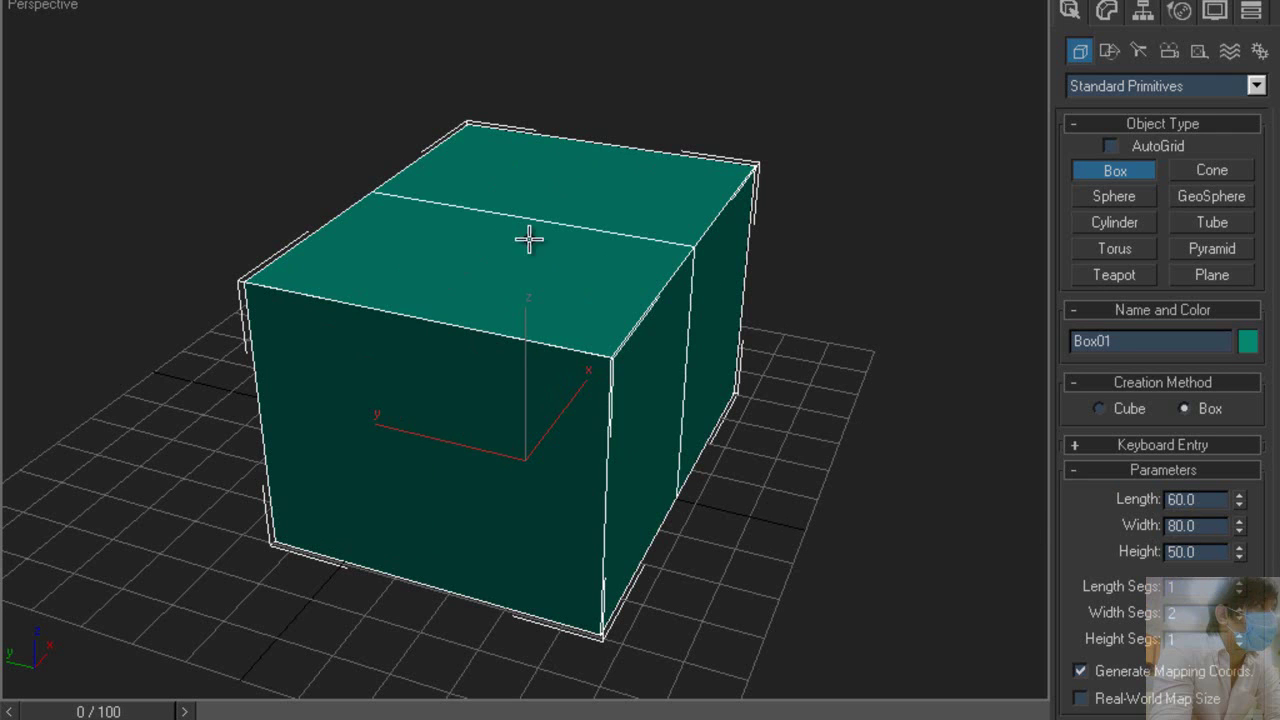
click(1239, 617)
click(1239, 633)
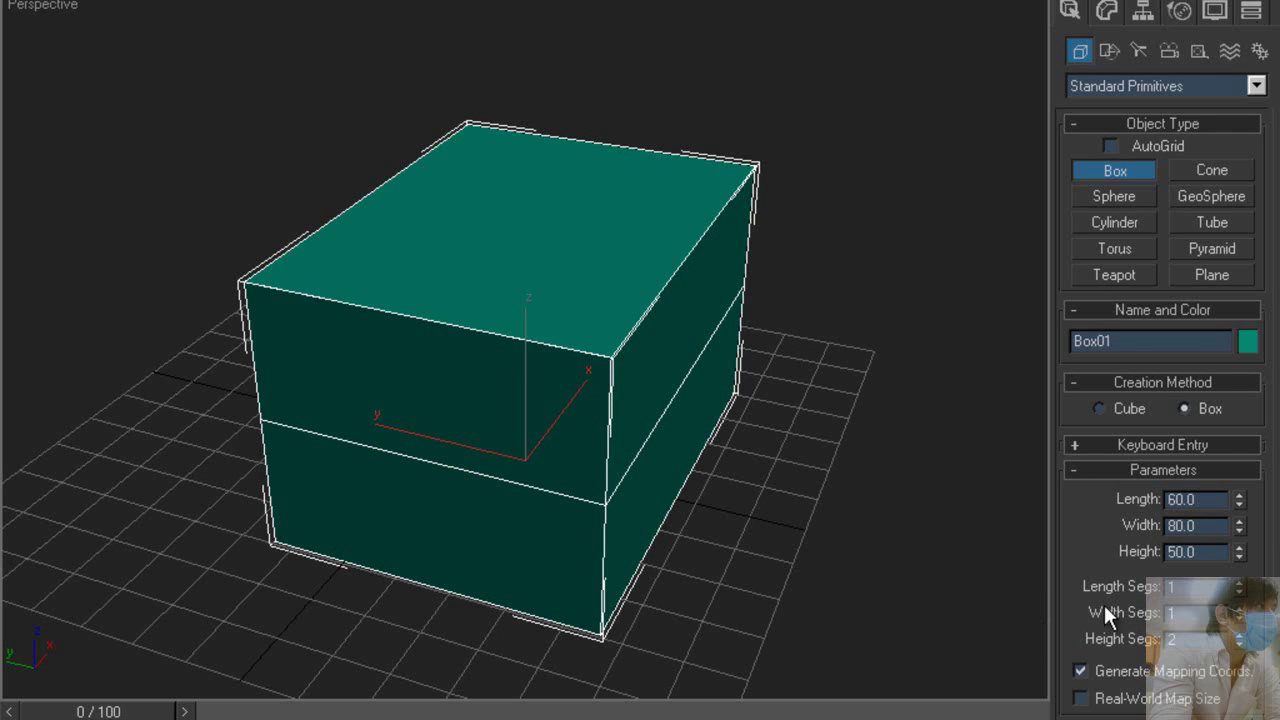
click(1241, 645)
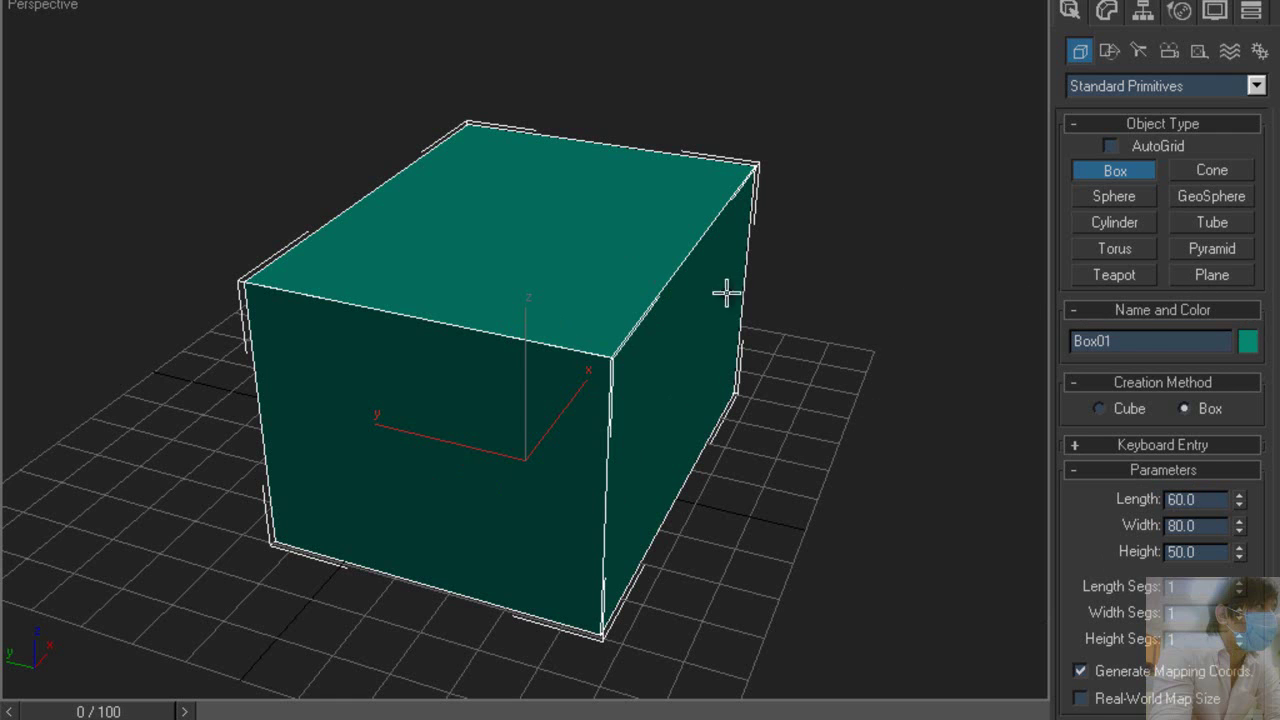
Step: Set the box's object colour to dark red
click(1248, 343)
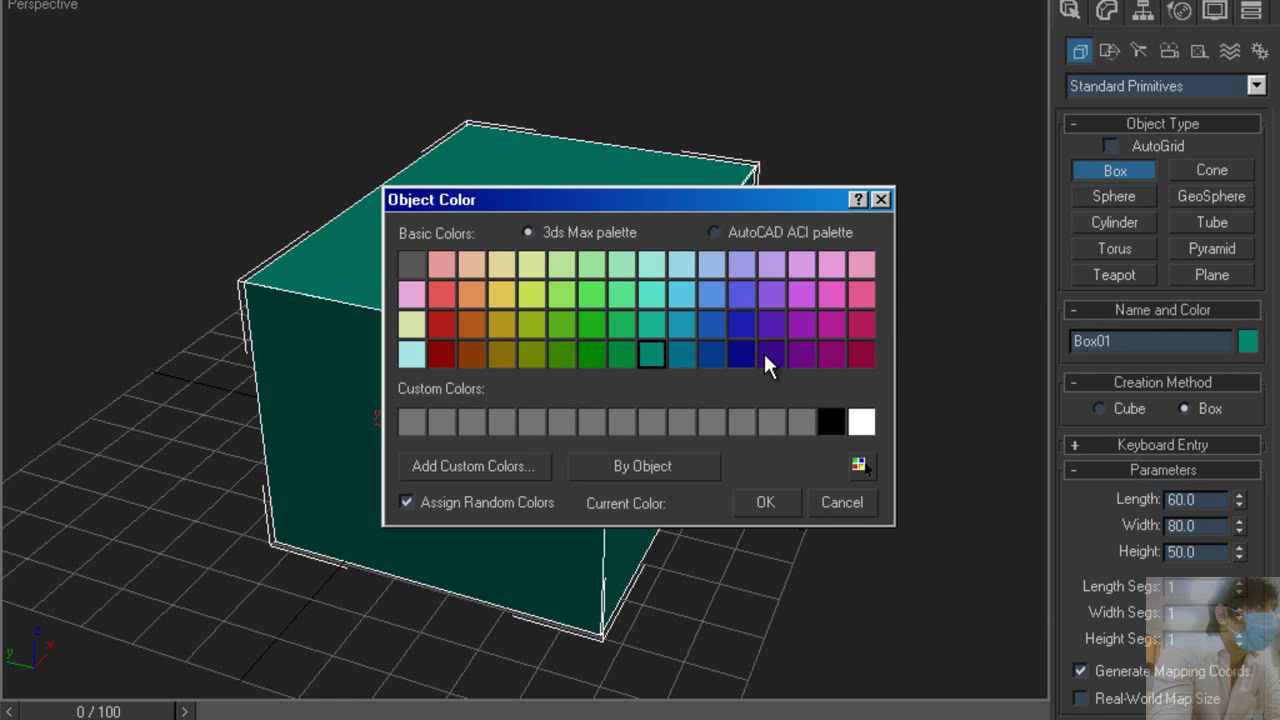
click(446, 315)
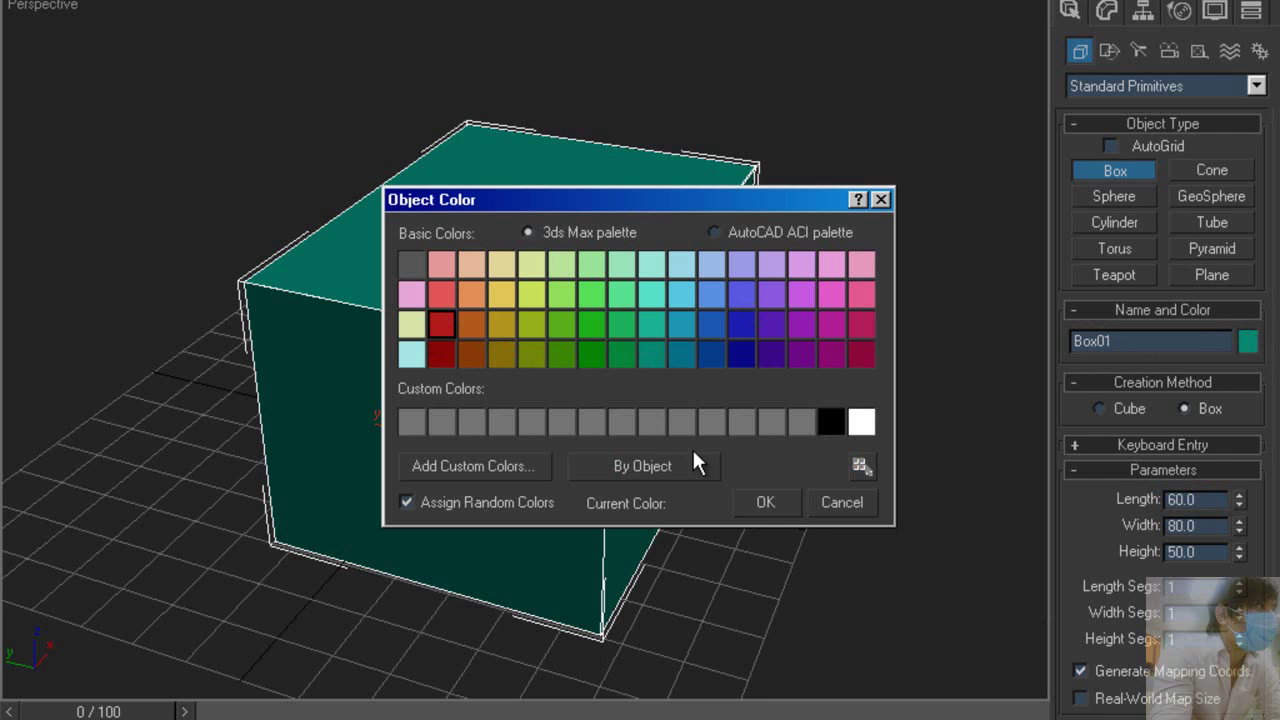
click(757, 502)
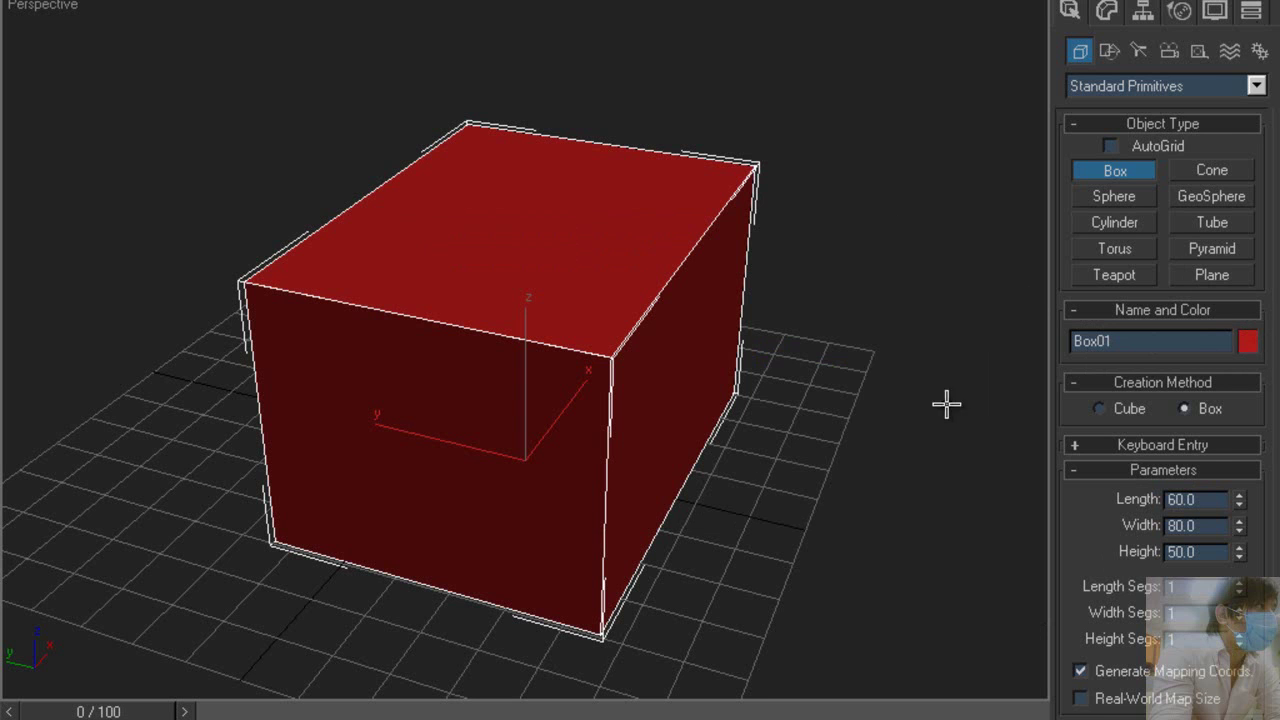
Step: Replace the box's name Box01 with 'Cai Hop'
double_click(1123, 337)
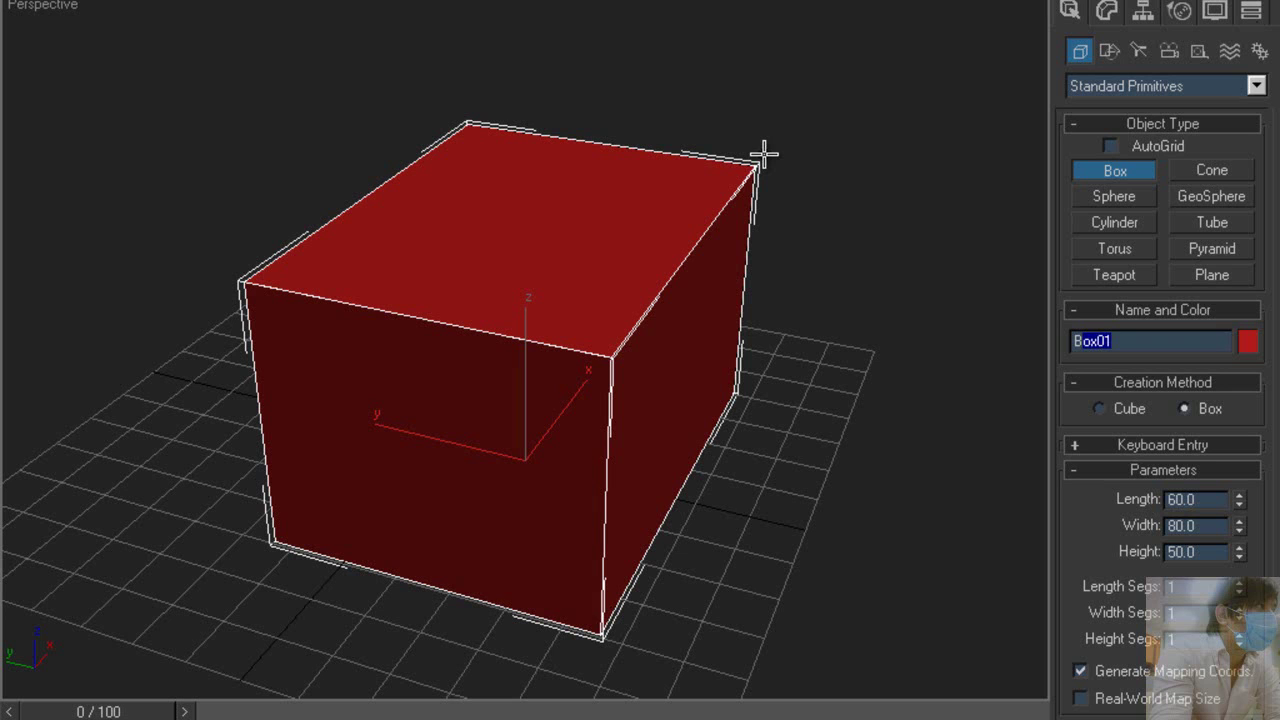
text(B)
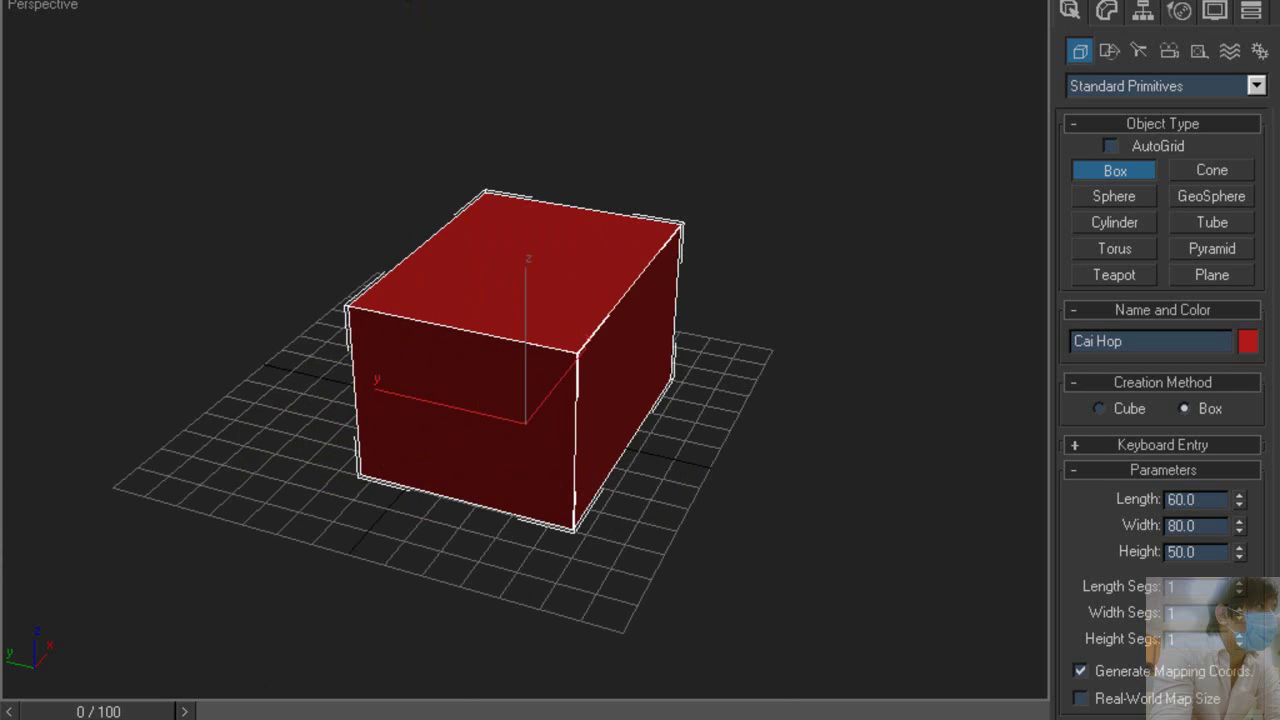
scroll(399, 60, down, 2)
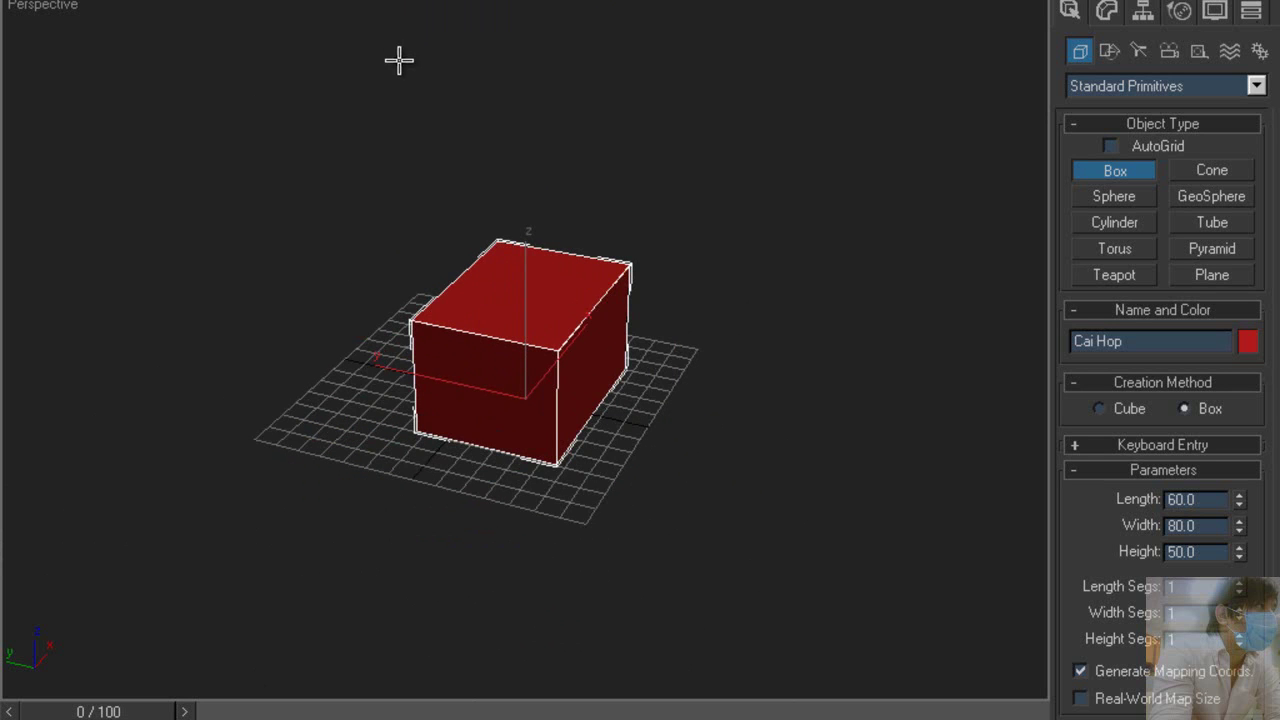
scroll(775, 205, up, 2)
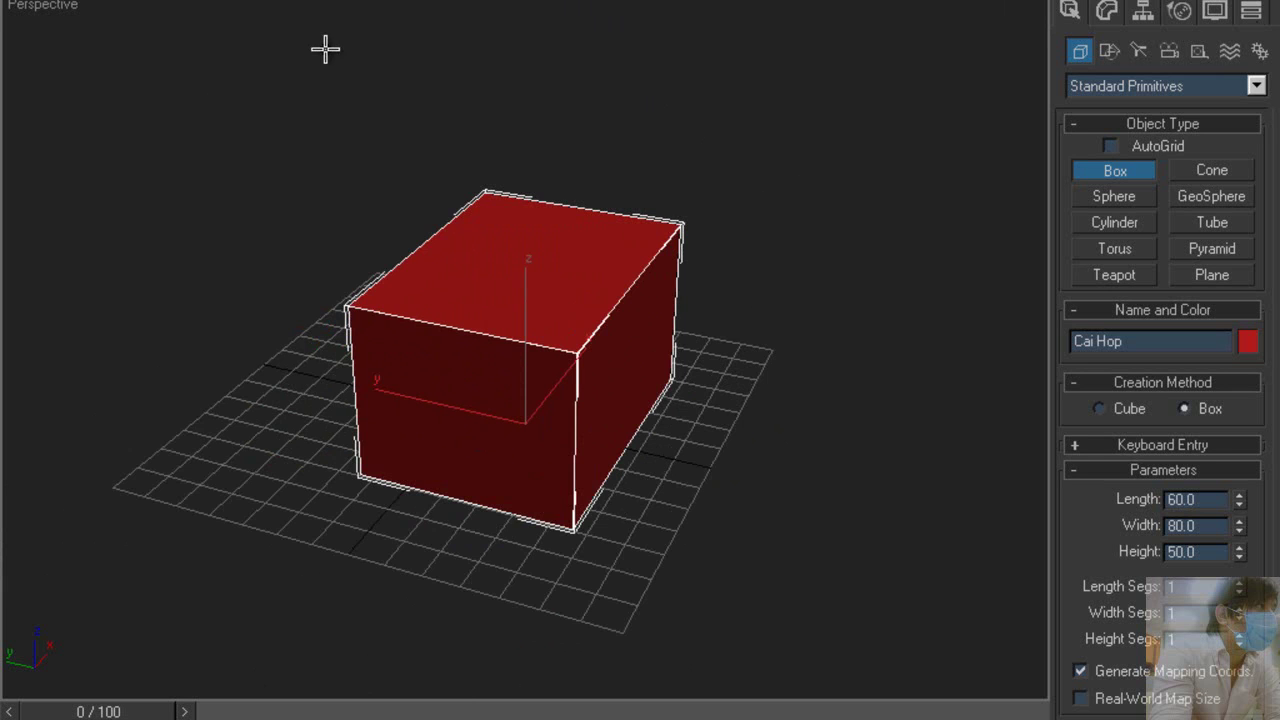
scroll(325, 48, down, 3)
Step: Delete the old box, then create a small green box at grid centre and a sphere on the left
key(Delete)
click(675, 353)
click(1085, 172)
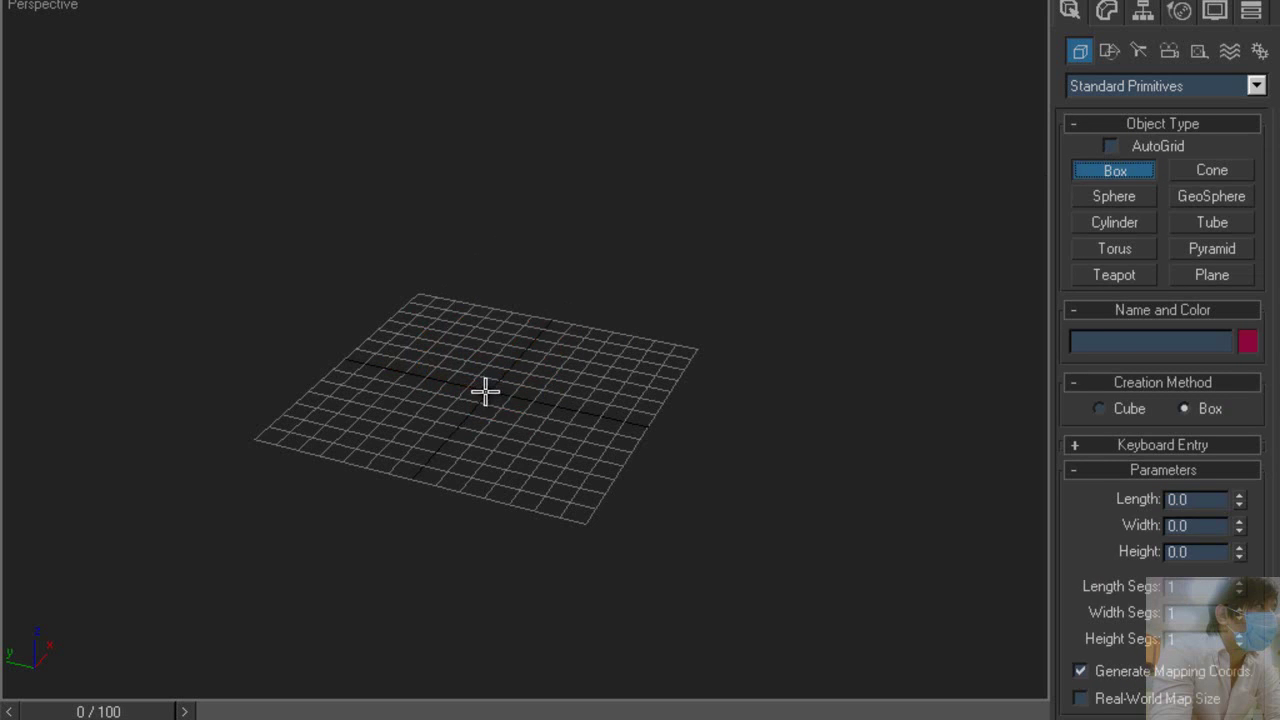
drag(485, 392, 499, 404)
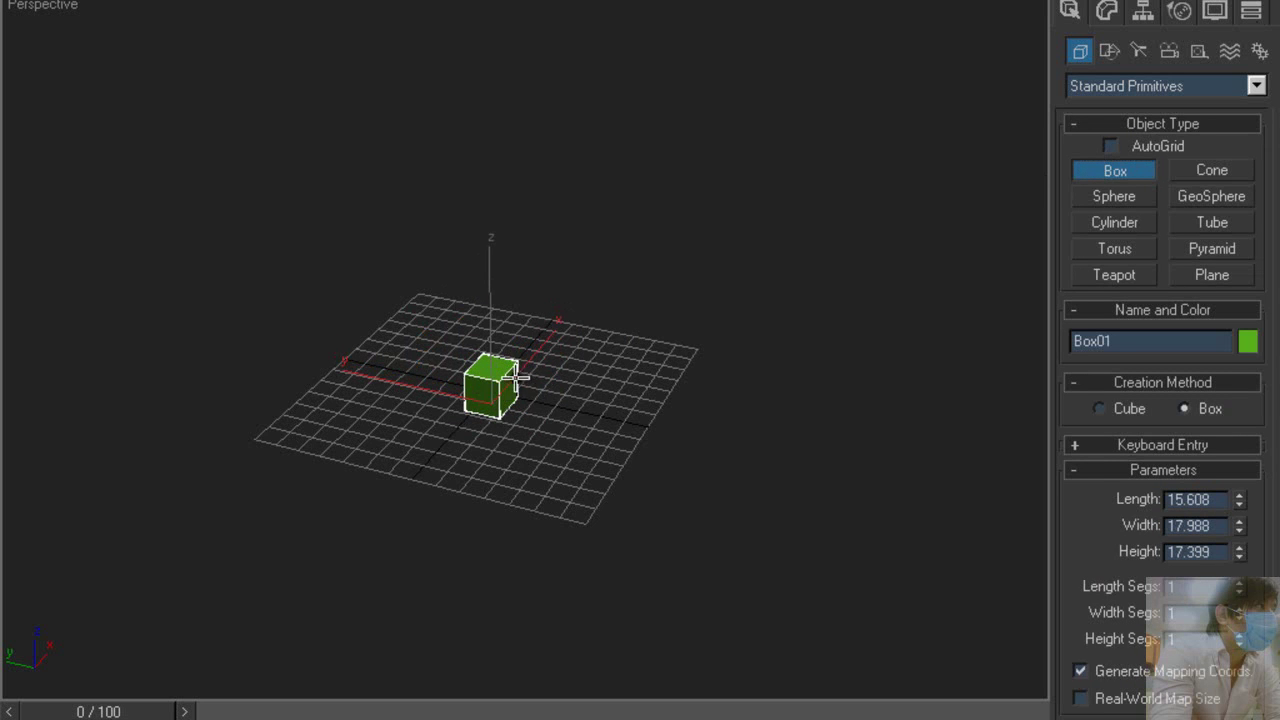
scroll(519, 377, up, 2)
click(1104, 196)
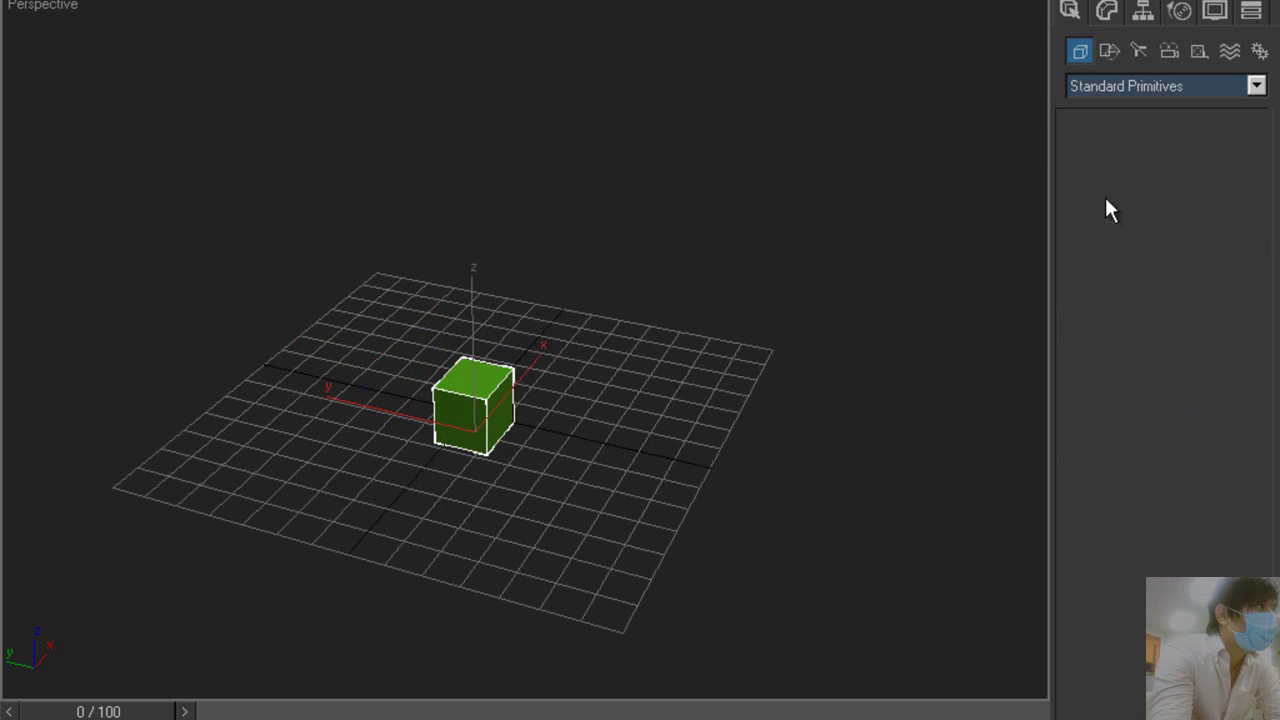
drag(289, 446, 318, 450)
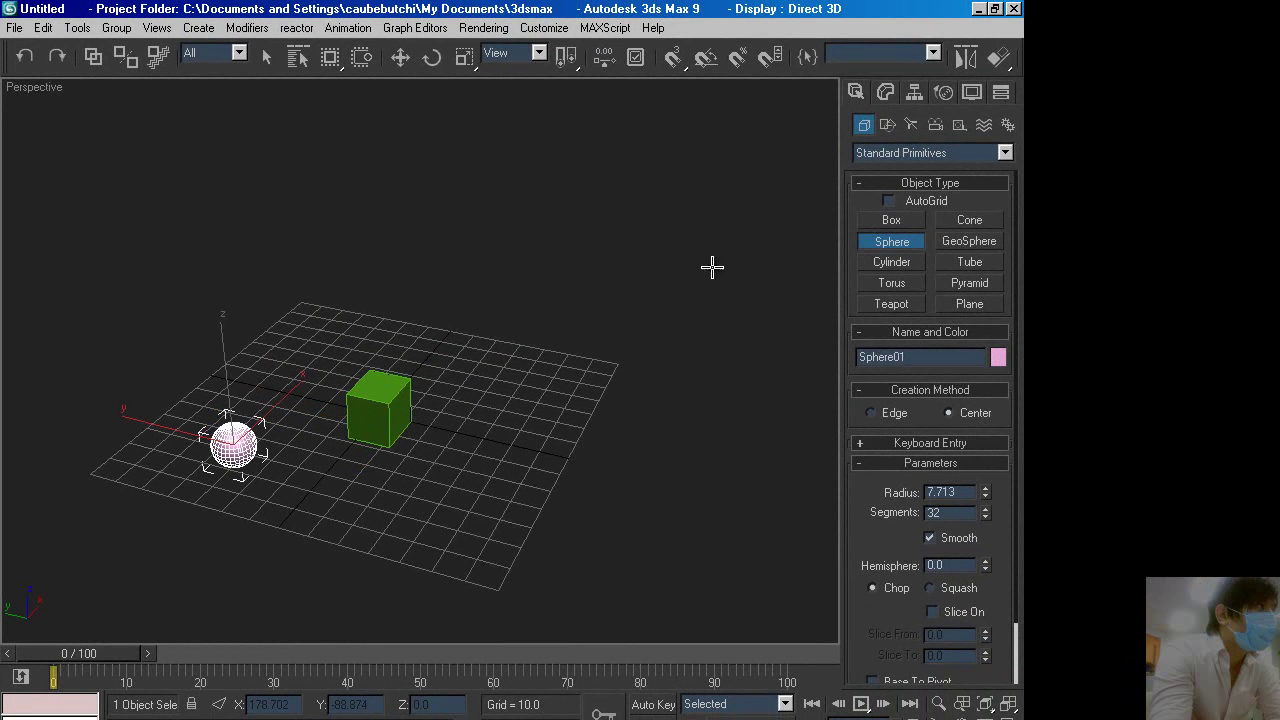
Step: Add a cylinder right of the box, a thin torus in front, and a teapot on the left
click(897, 264)
drag(503, 408, 508, 395)
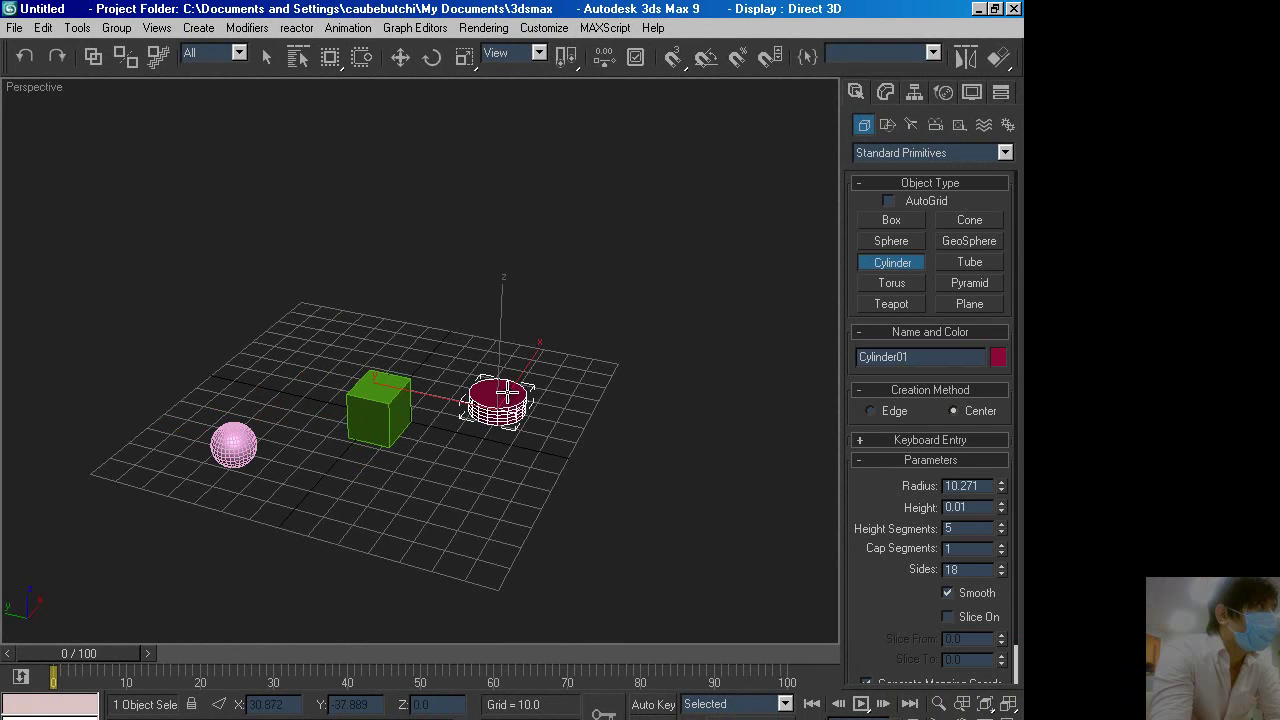
click(871, 281)
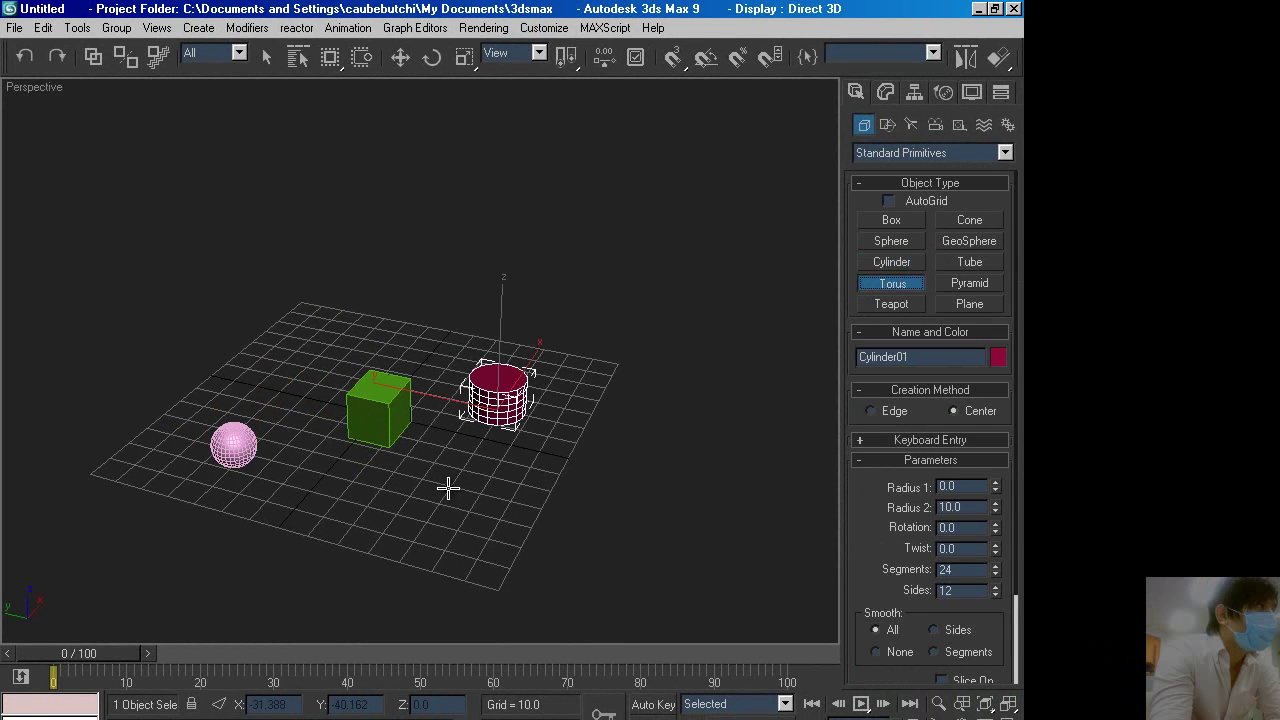
click(405, 500)
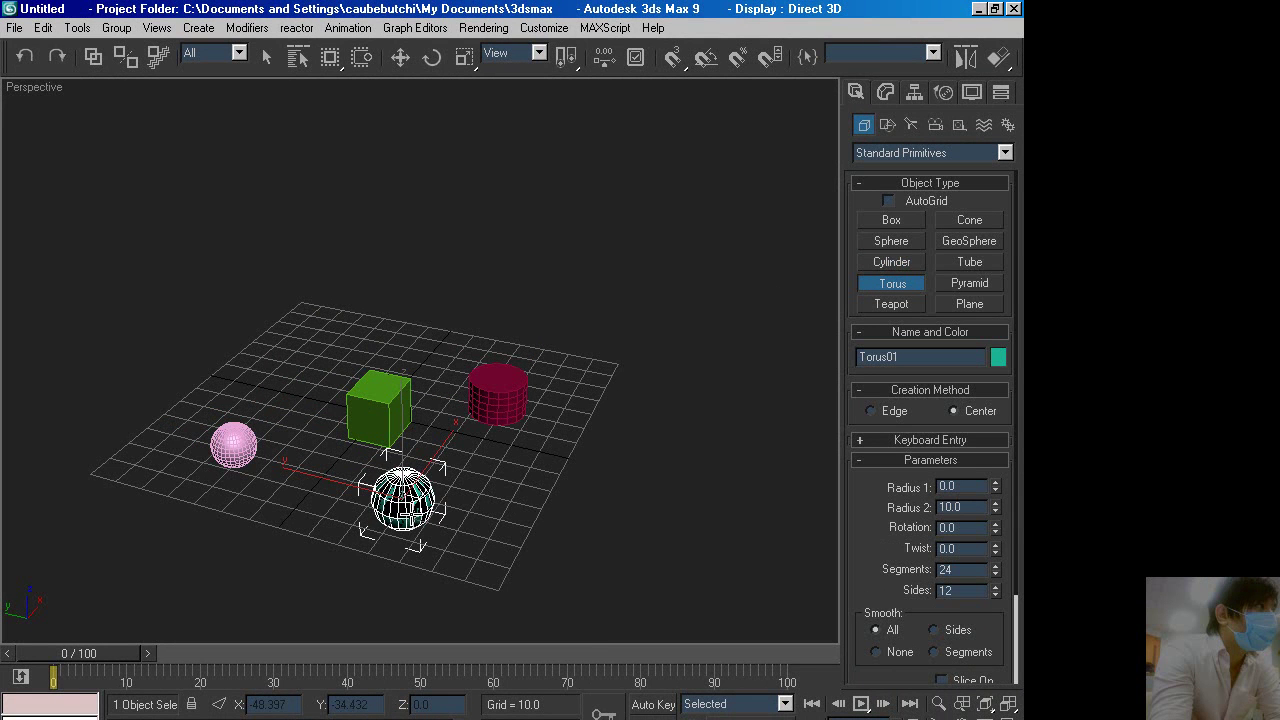
drag(405, 500, 412, 490)
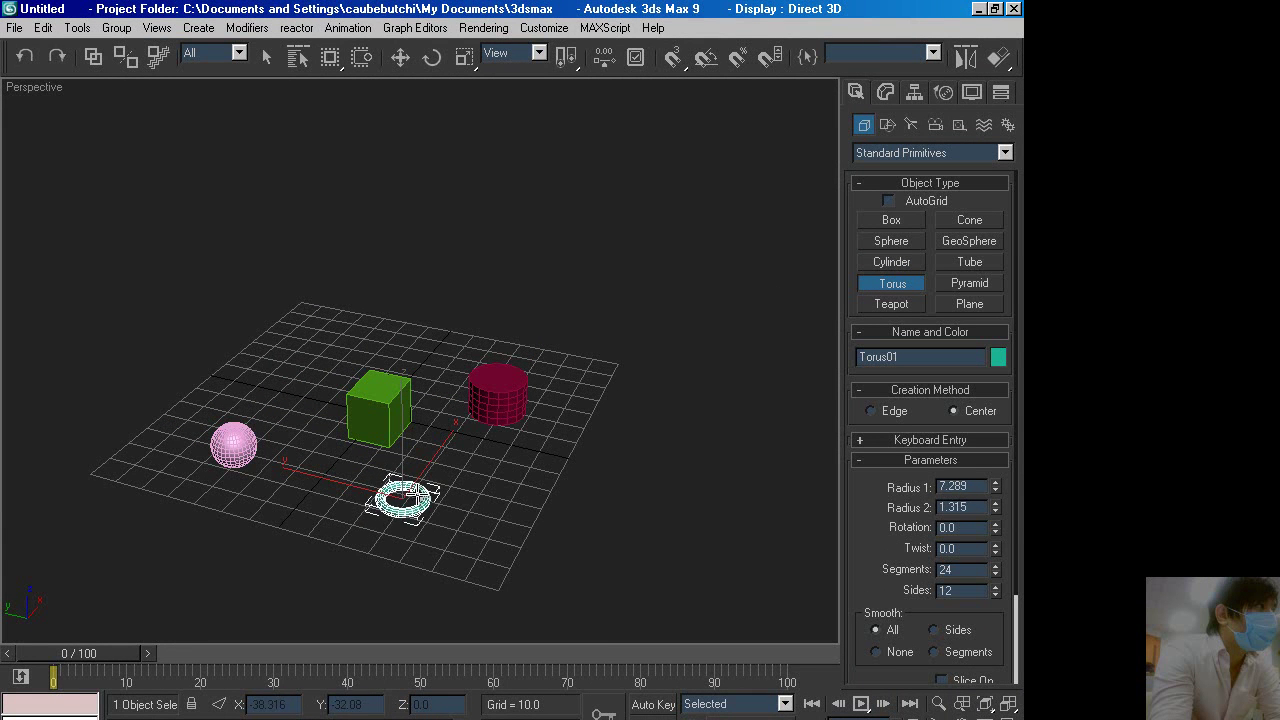
click(884, 303)
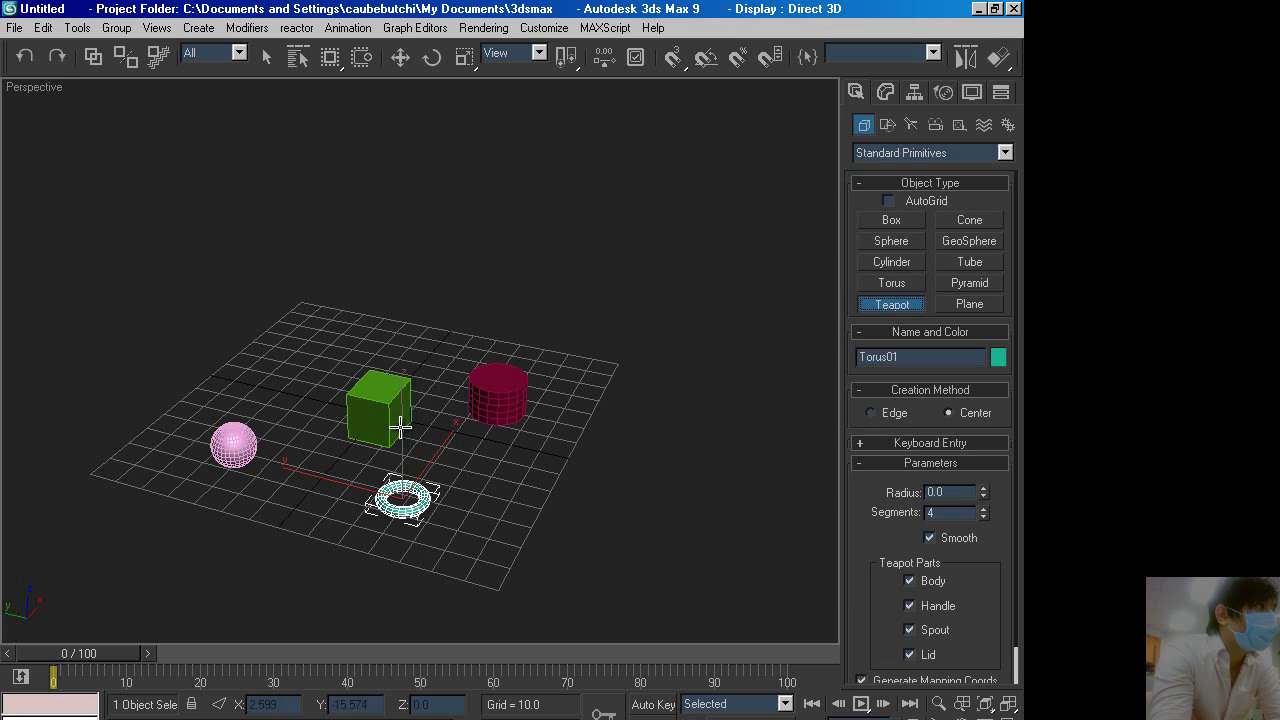
drag(297, 410, 316, 435)
Step: Create a cone right of the box and a tall pyramid at the grid front
click(969, 222)
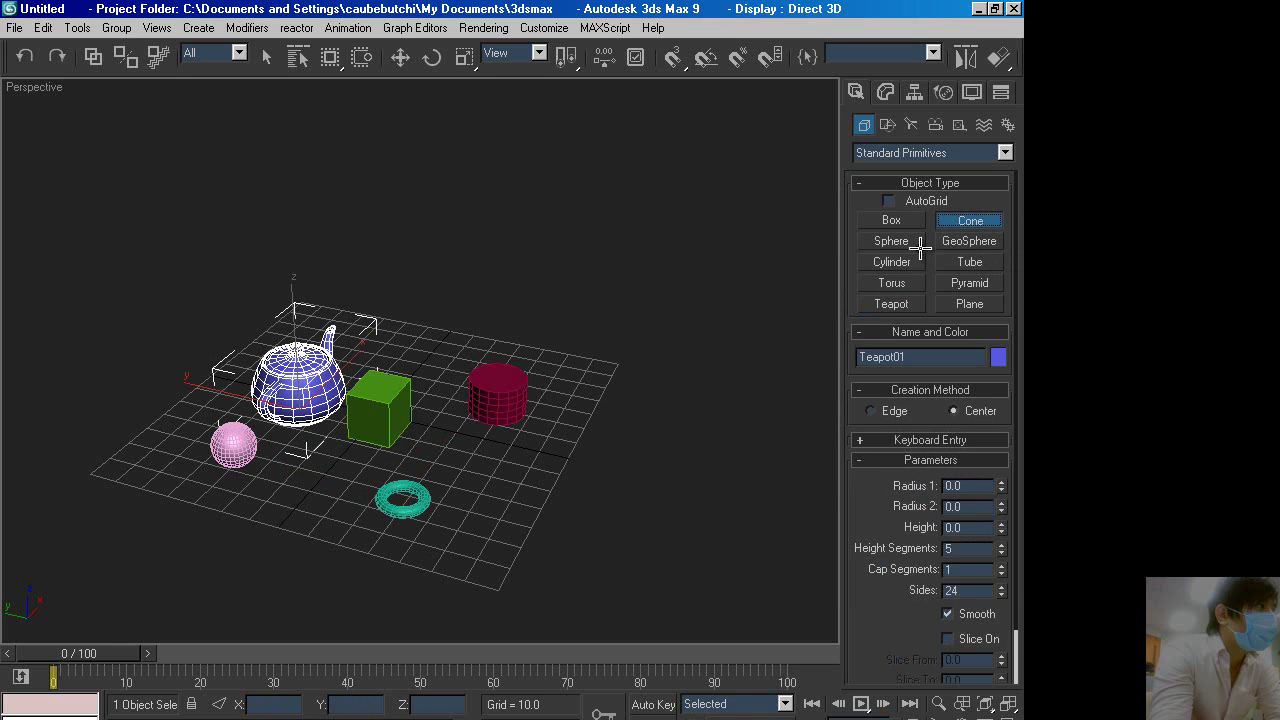
drag(518, 462, 536, 487)
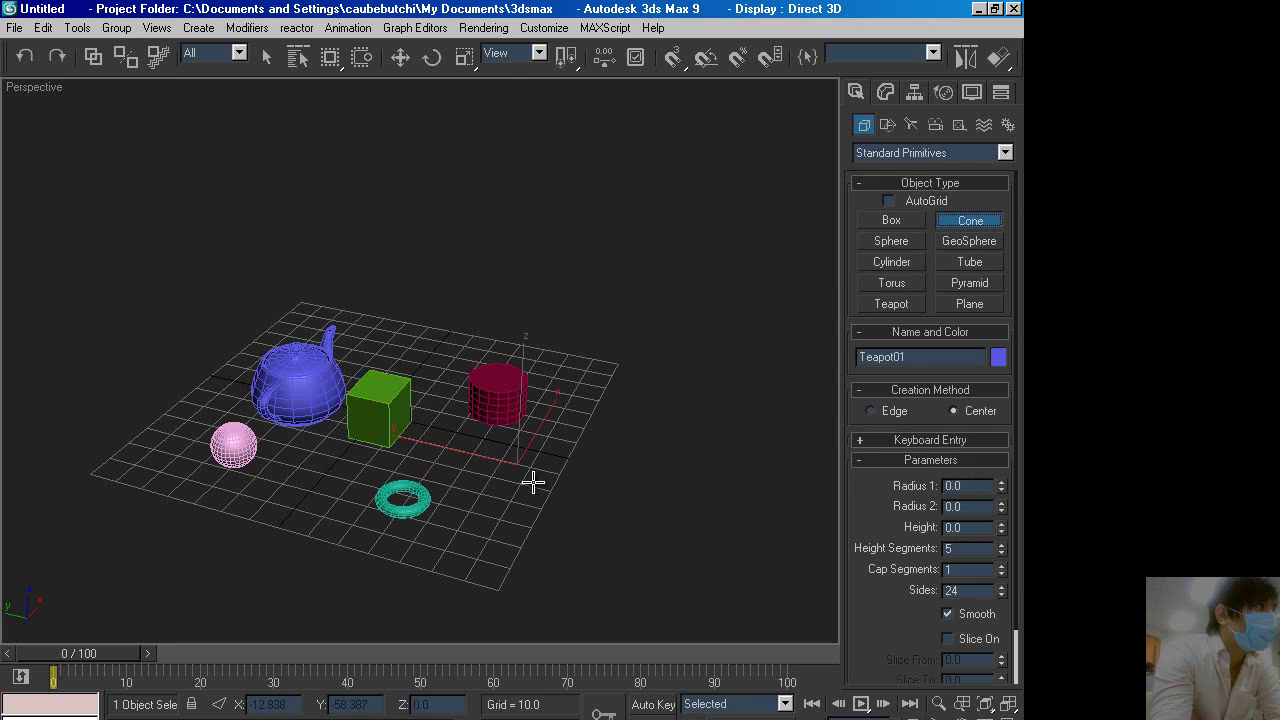
click(530, 438)
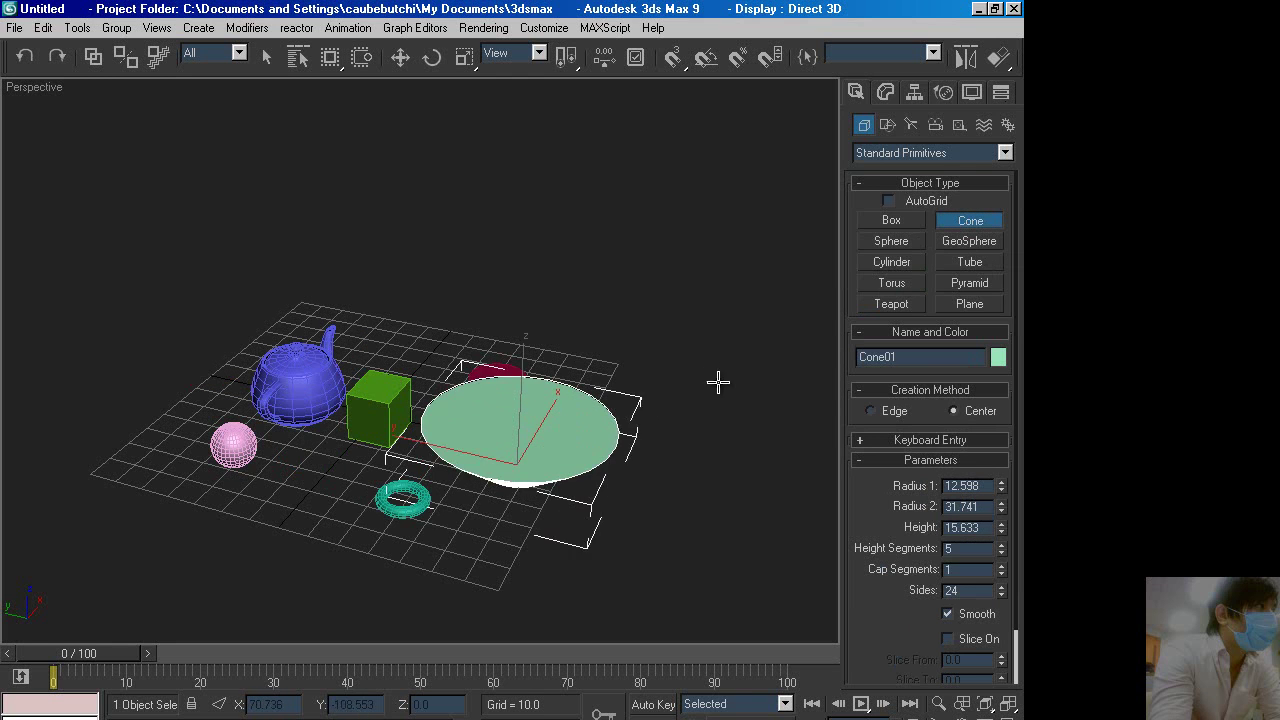
click(558, 445)
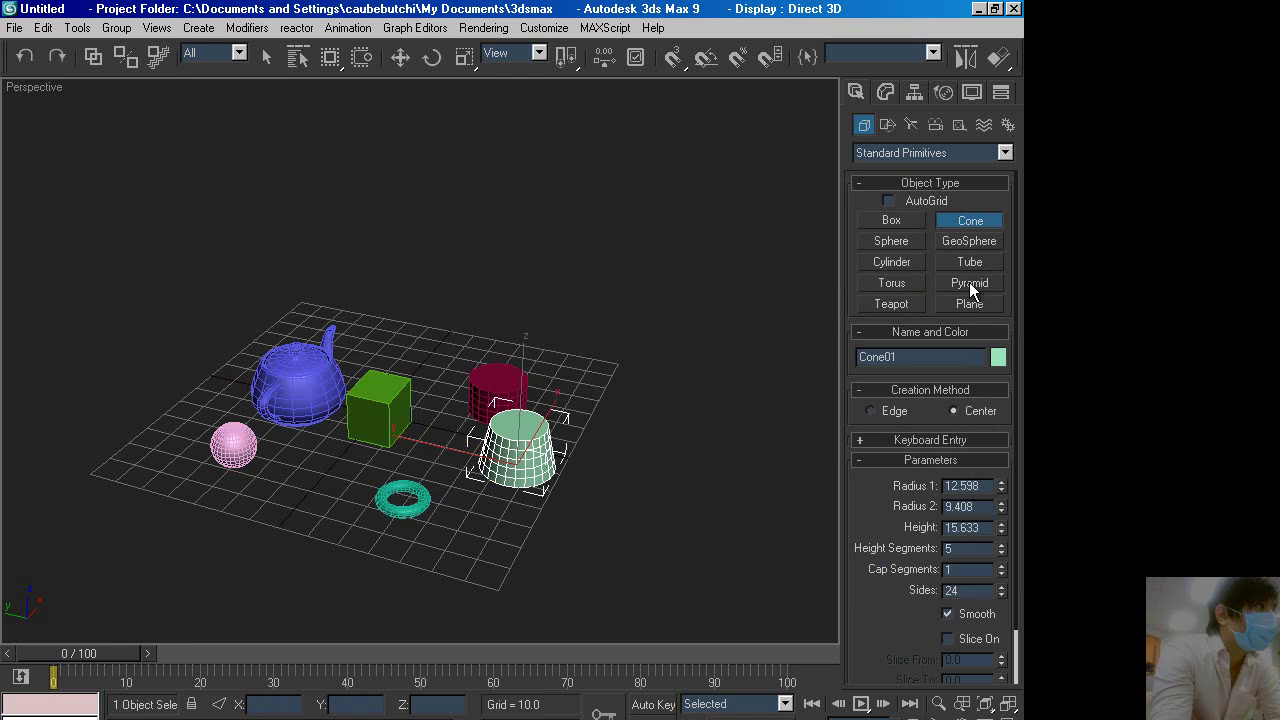
click(967, 283)
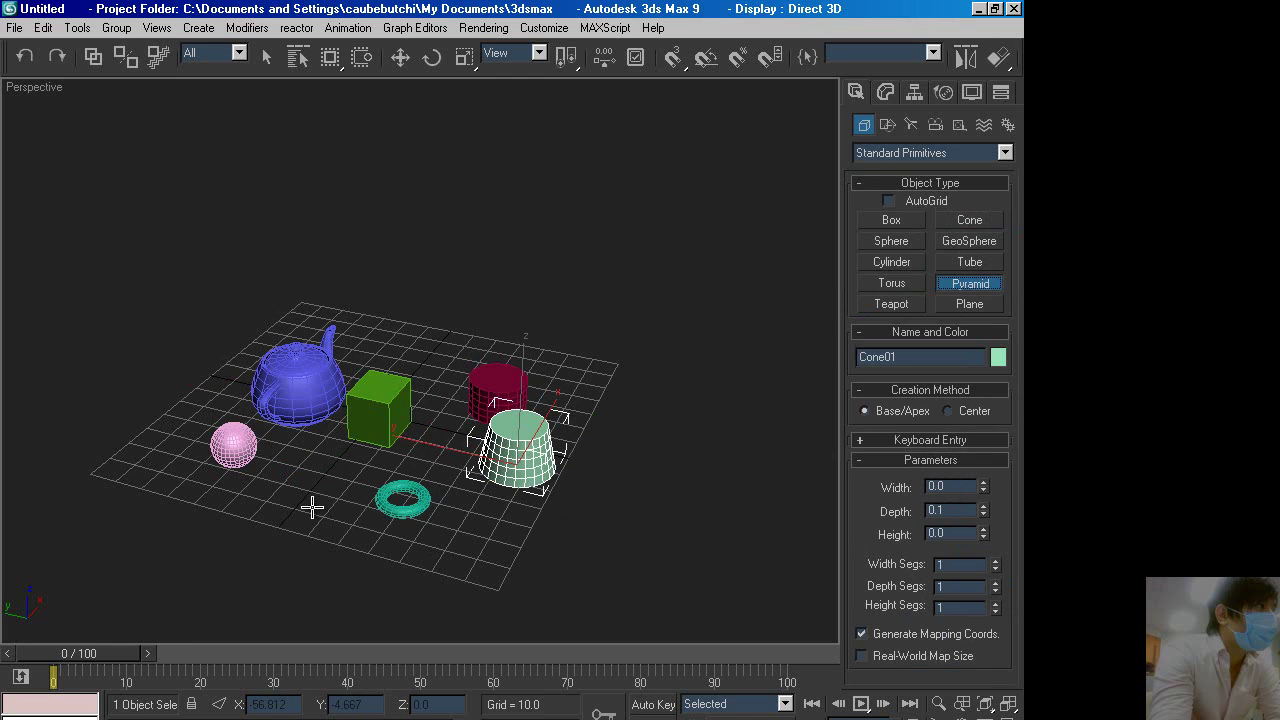
drag(305, 515, 330, 552)
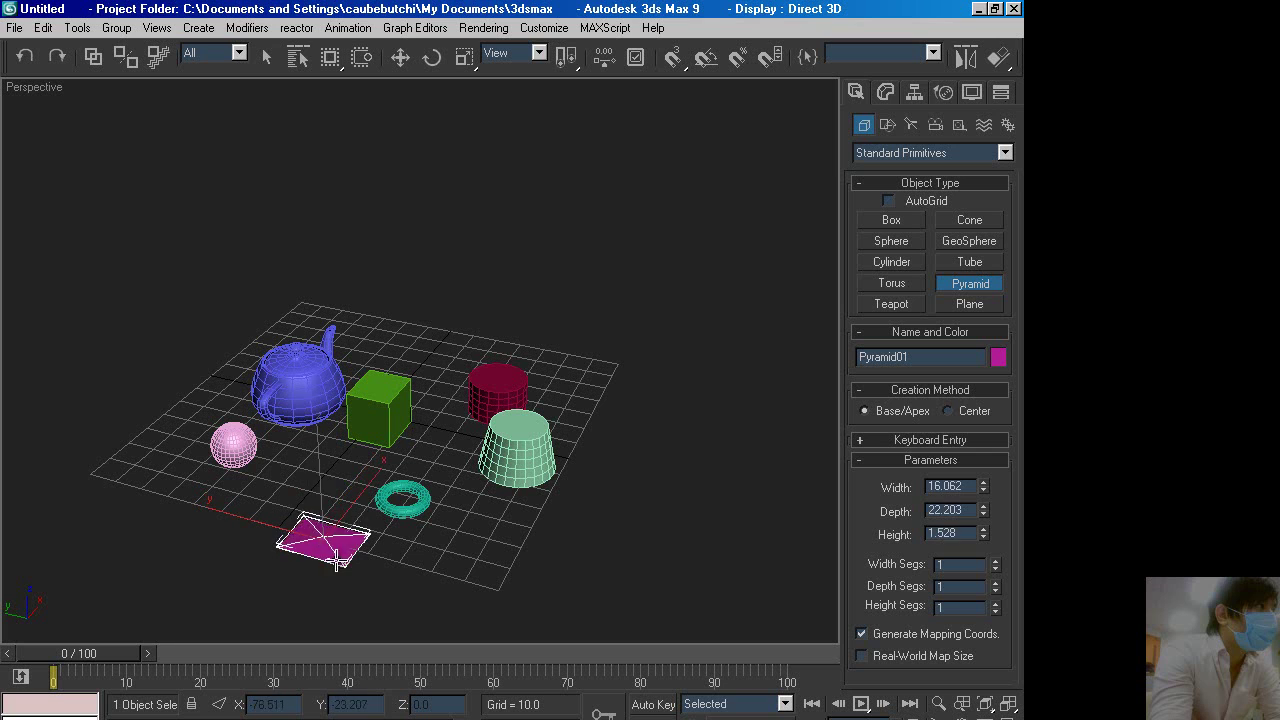
click(418, 444)
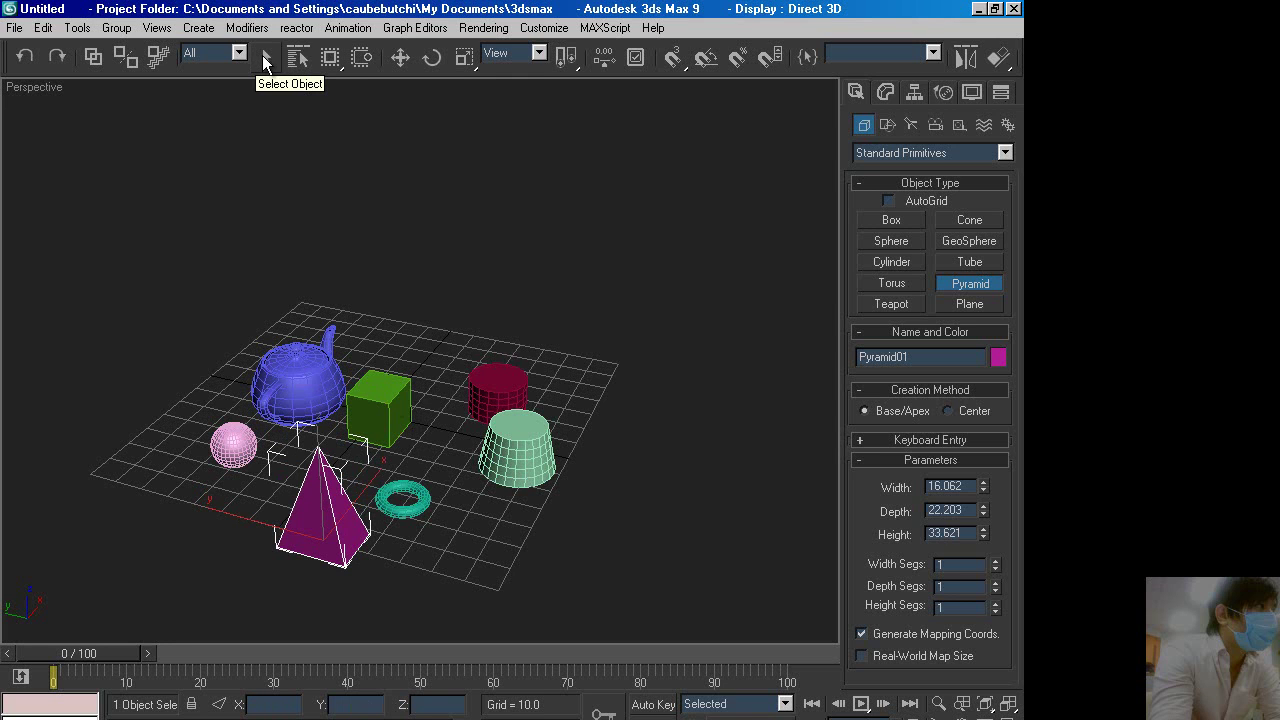
Step: With Select Object, select the cylinder, box, sphere, teapot and pyramid one at a time
click(265, 62)
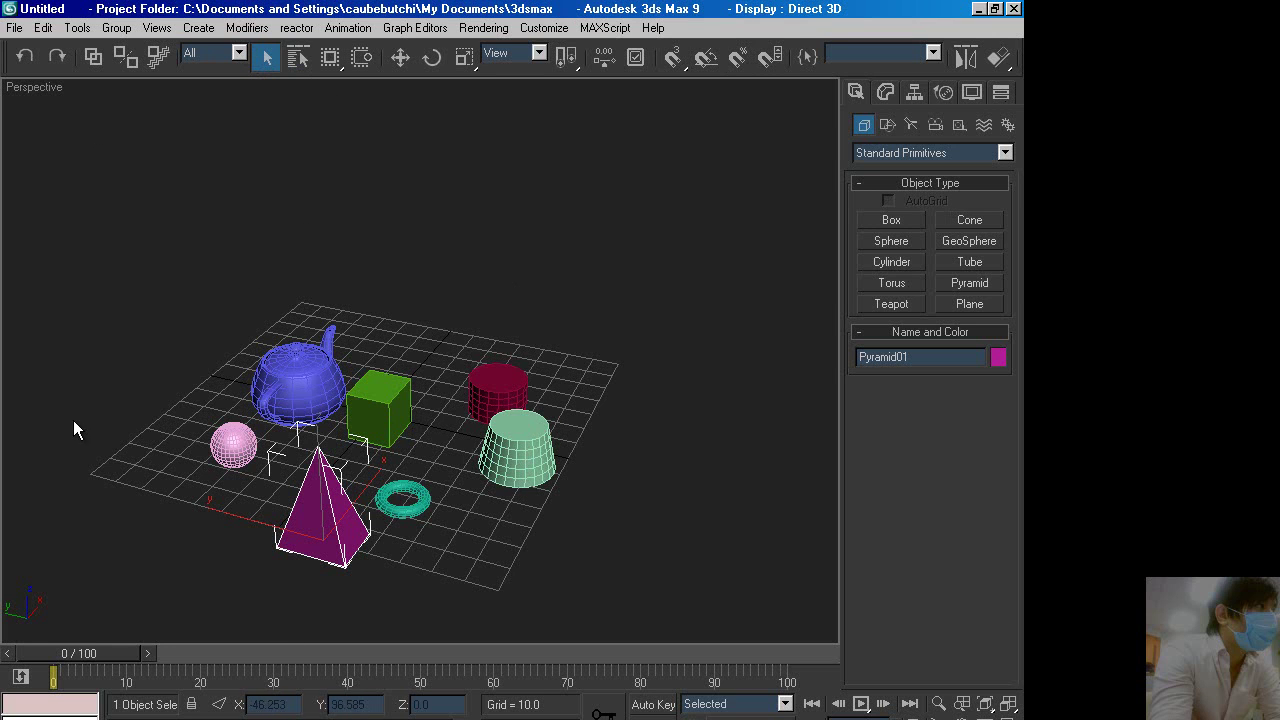
click(489, 380)
click(378, 408)
click(240, 442)
click(322, 405)
click(398, 474)
click(336, 502)
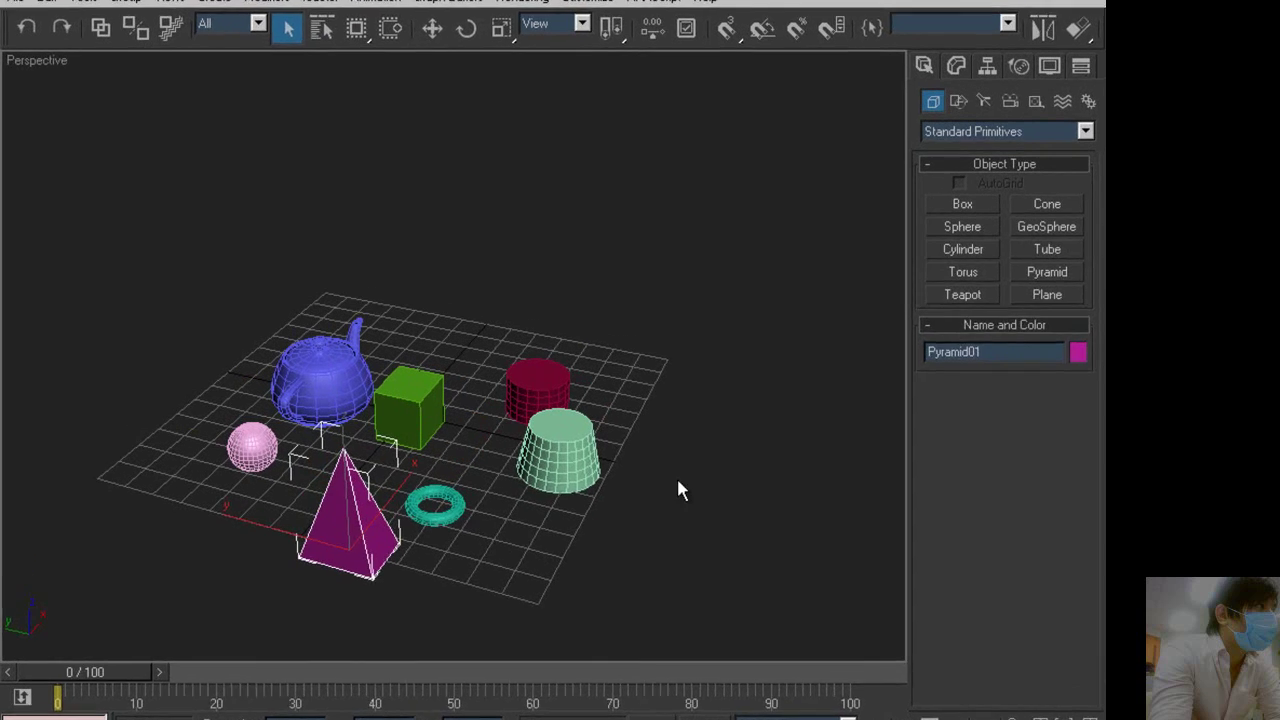
click(679, 482)
Step: Select the cone, Ctrl-add the cylinder, Alt-remove it, then clear the selection
click(549, 454)
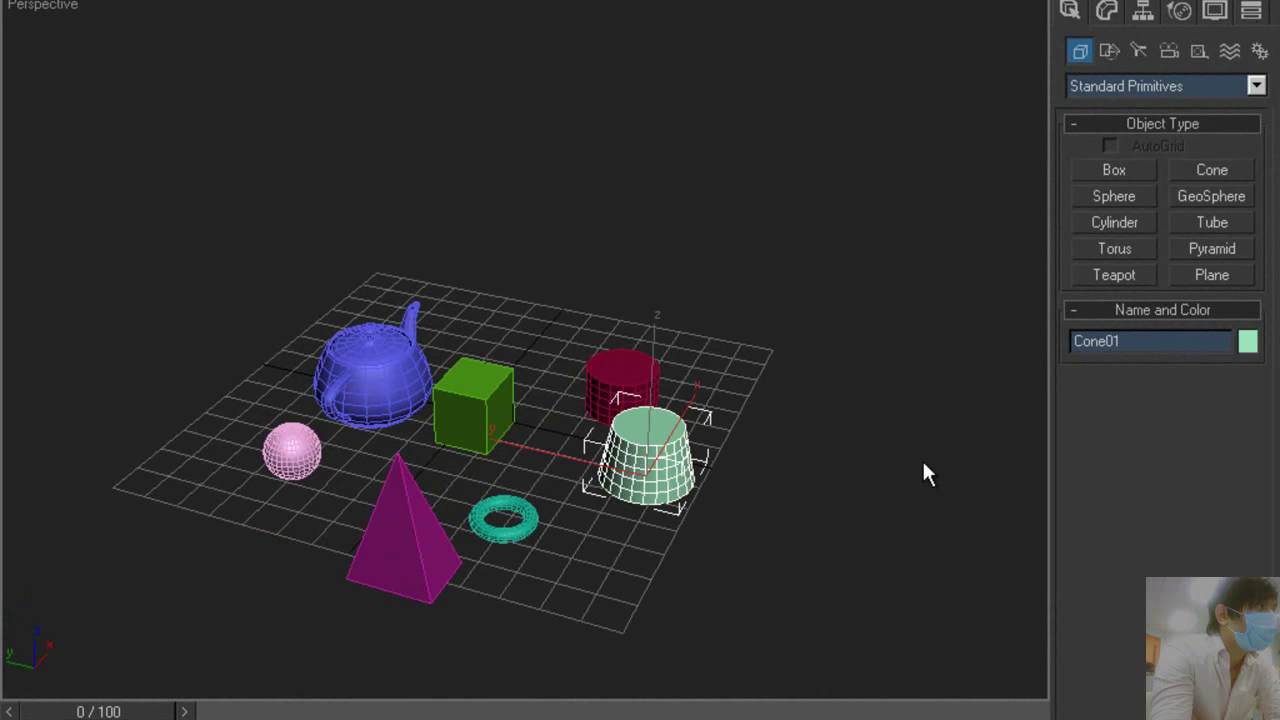
ctrl+click(639, 372)
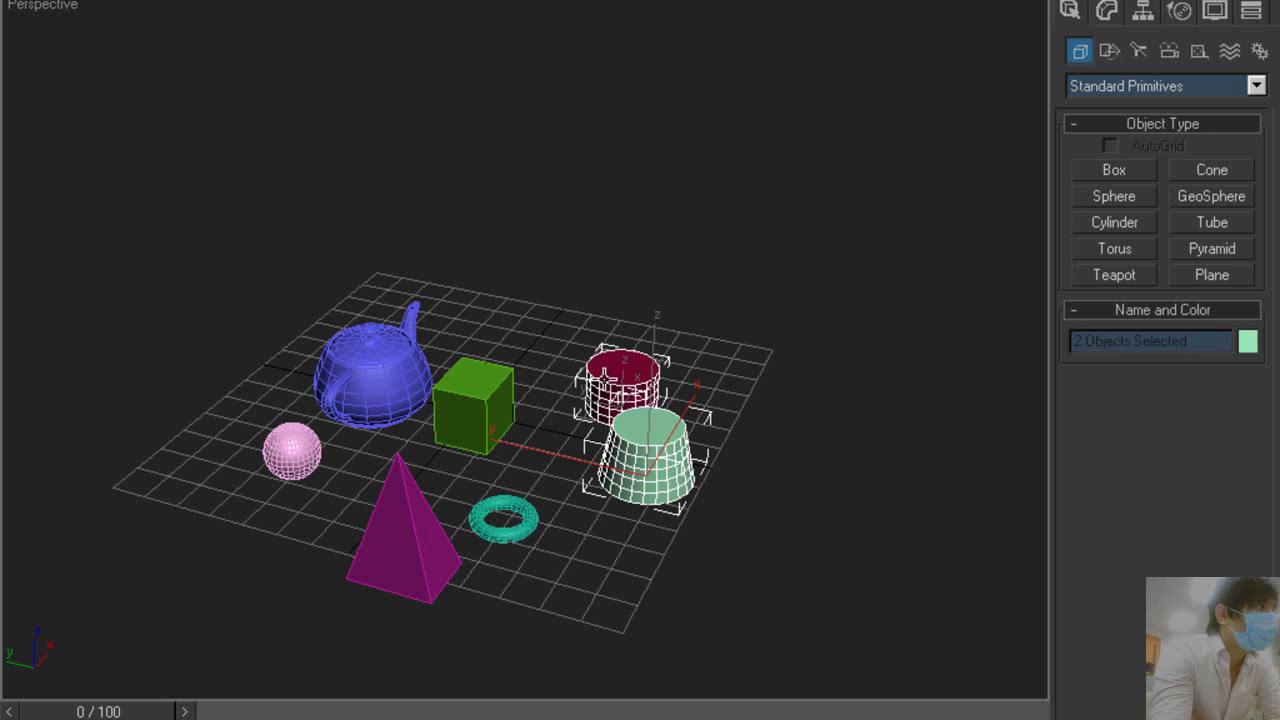
alt+click(604, 378)
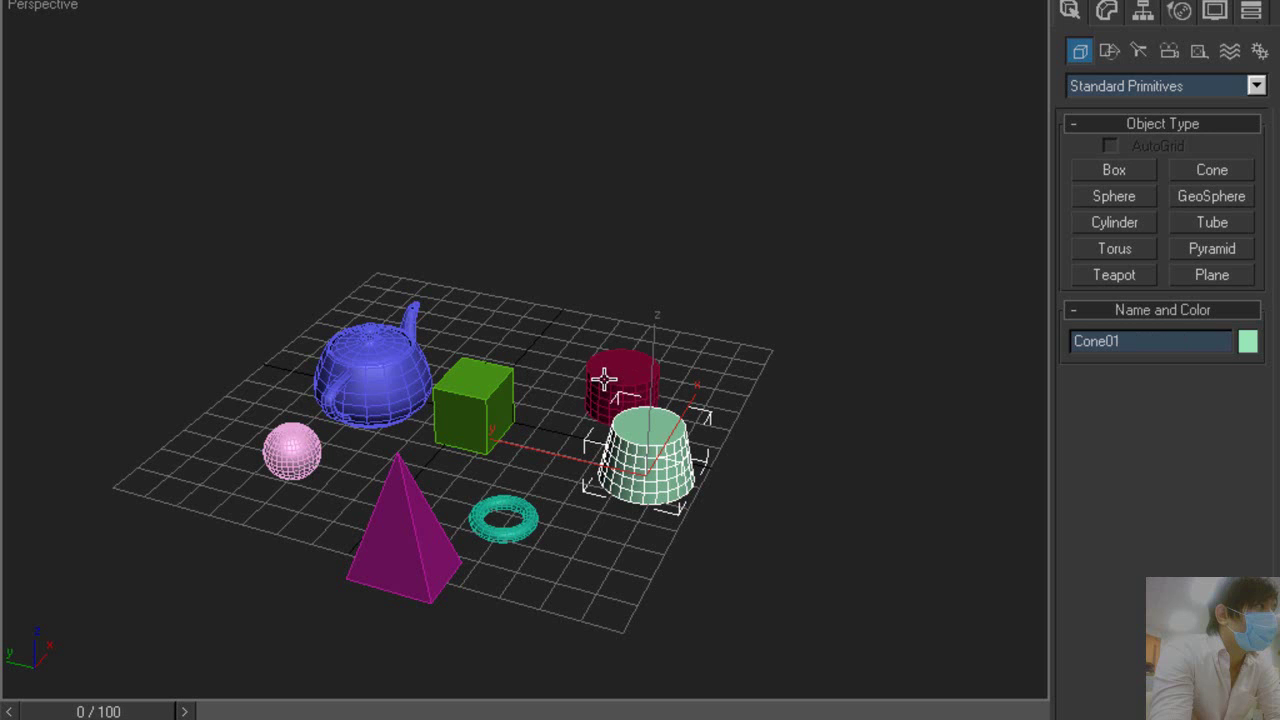
click(615, 292)
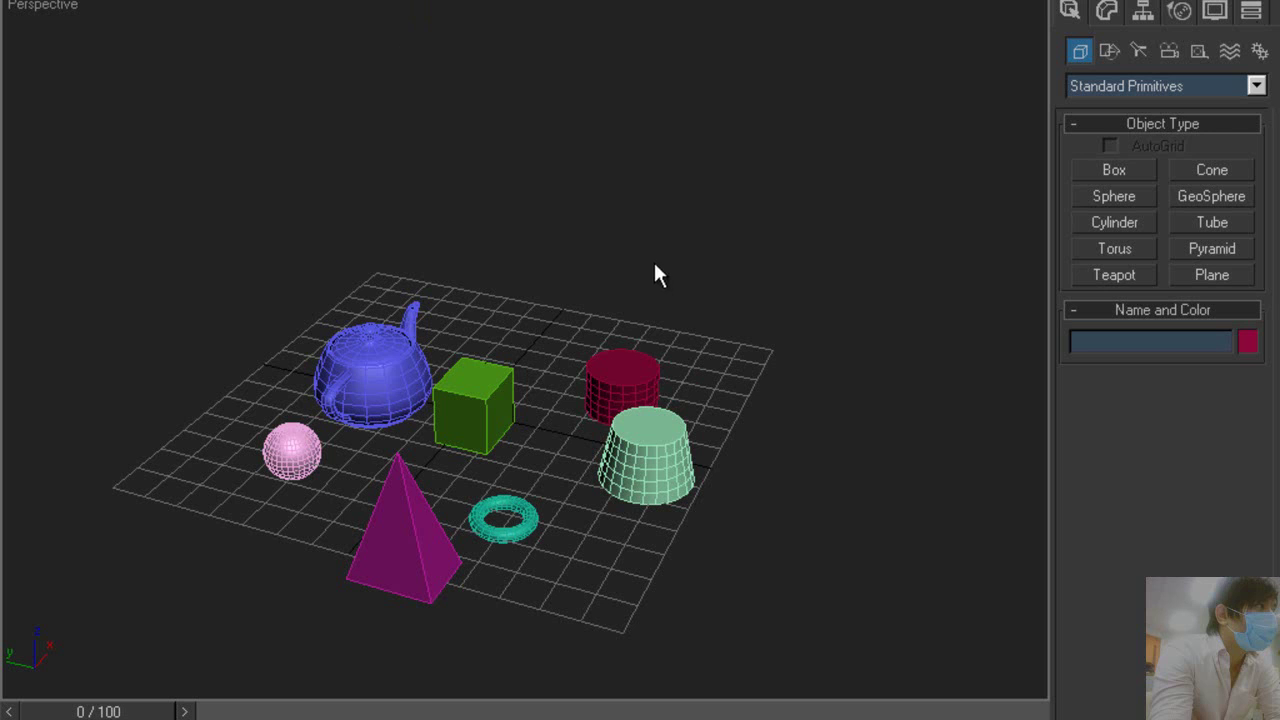
Step: Rename the green box to 'Cai Hop'
click(486, 408)
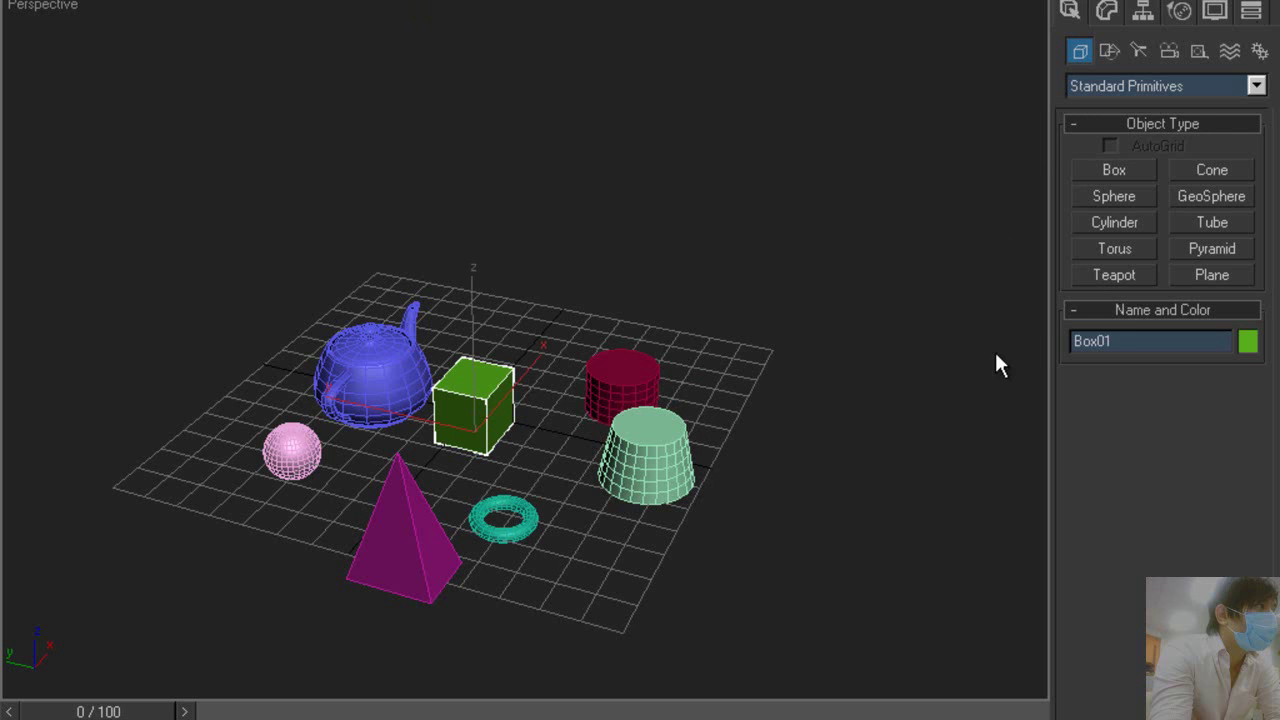
drag(1110, 341, 709, 133)
text(Cai Hop)
Step: Rename the pyramid to 'Kim Tu Thap' and confirm the new name
click(388, 543)
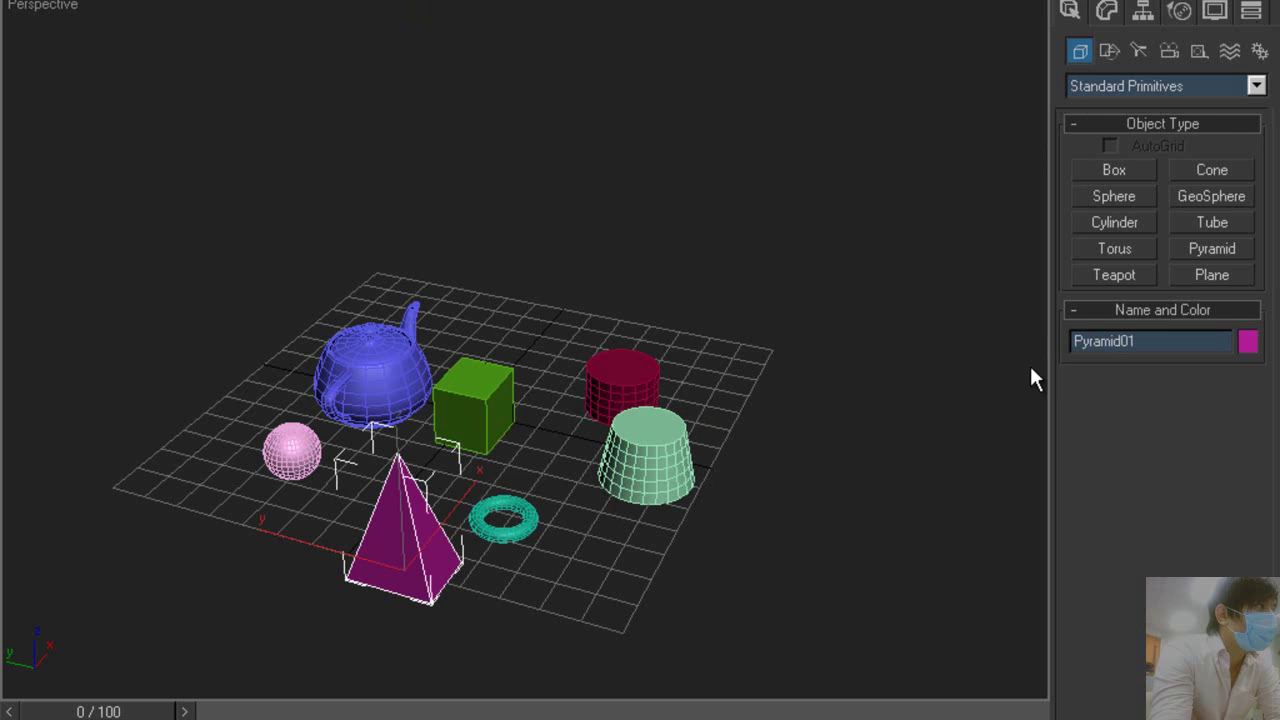
double_click(1146, 341)
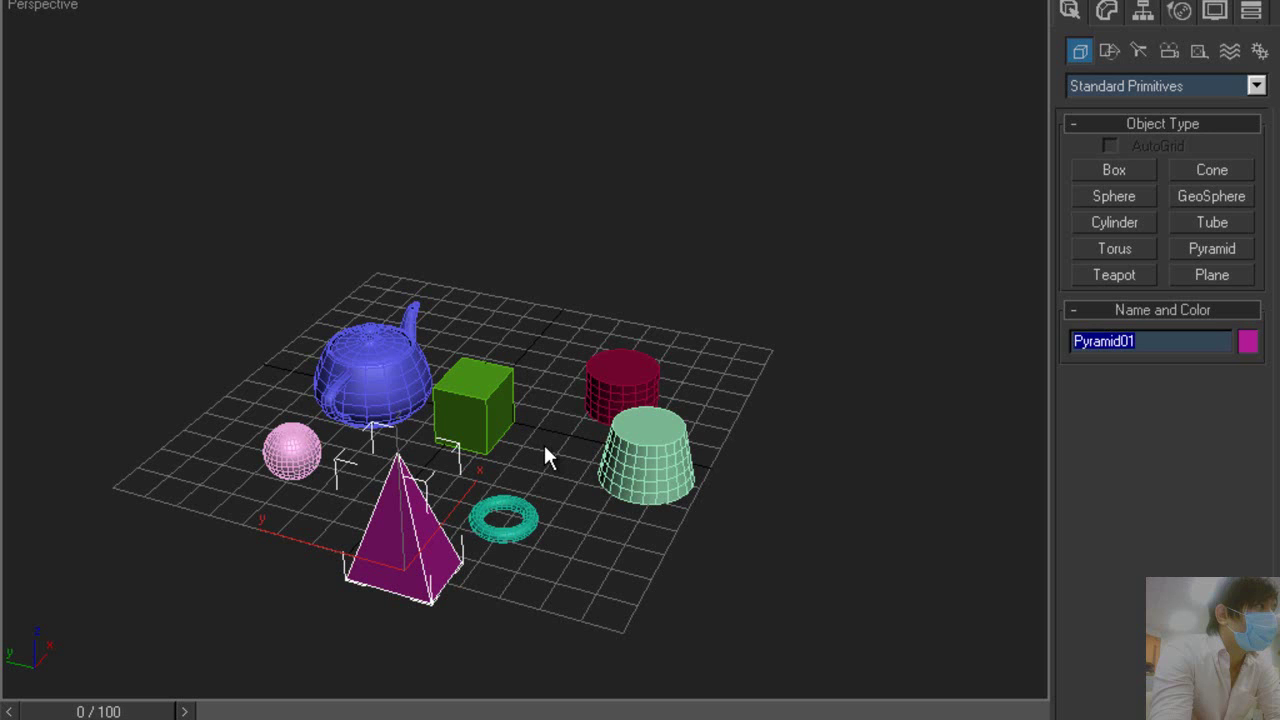
text(Kim Tu Thap)
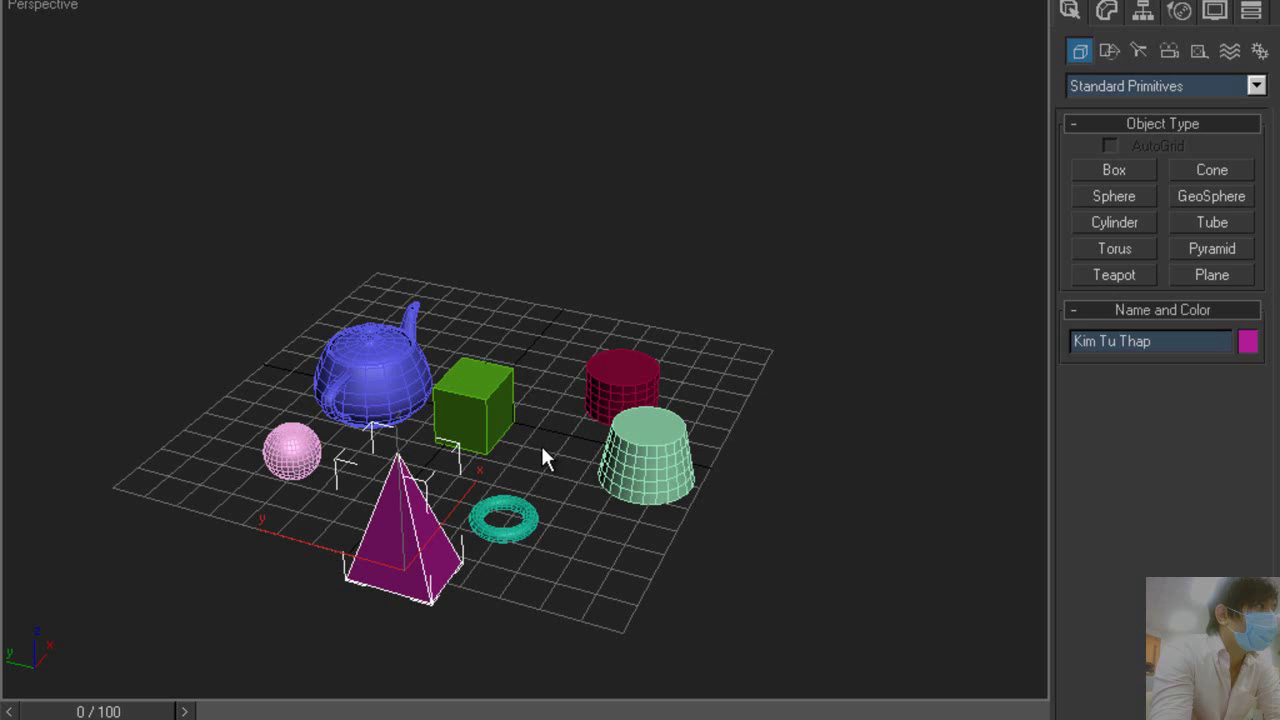
click(674, 242)
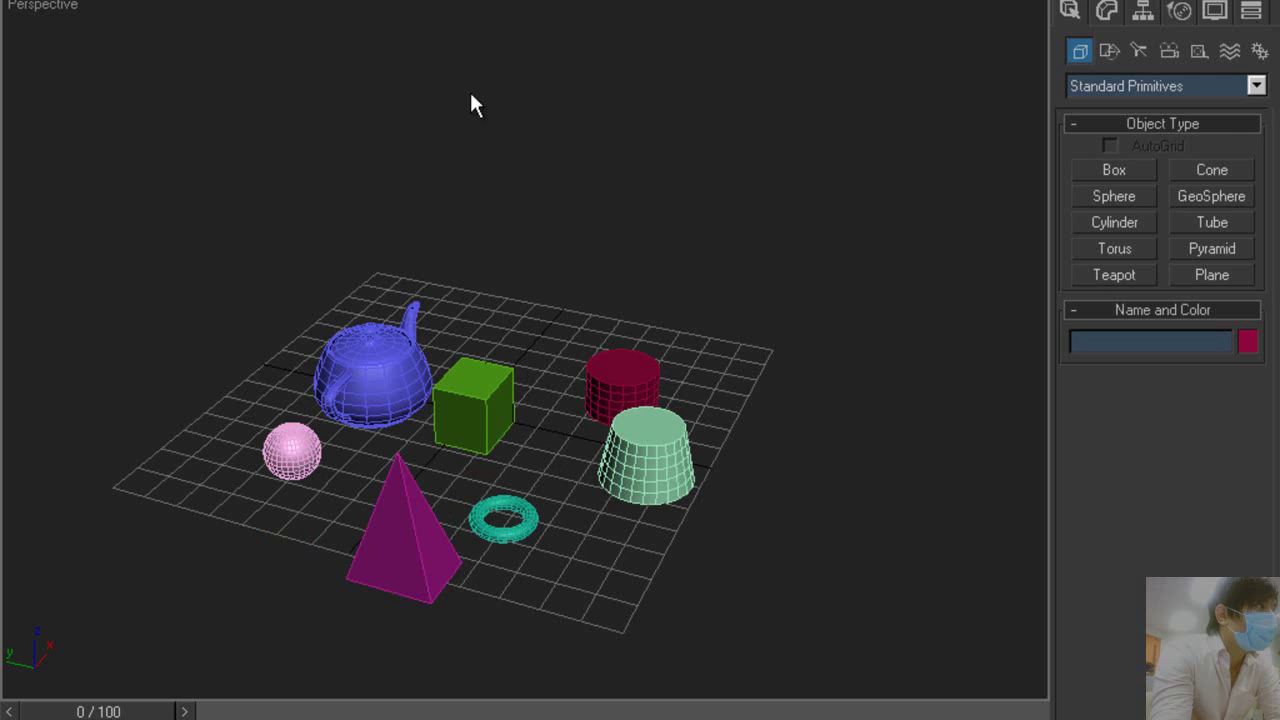
click(397, 543)
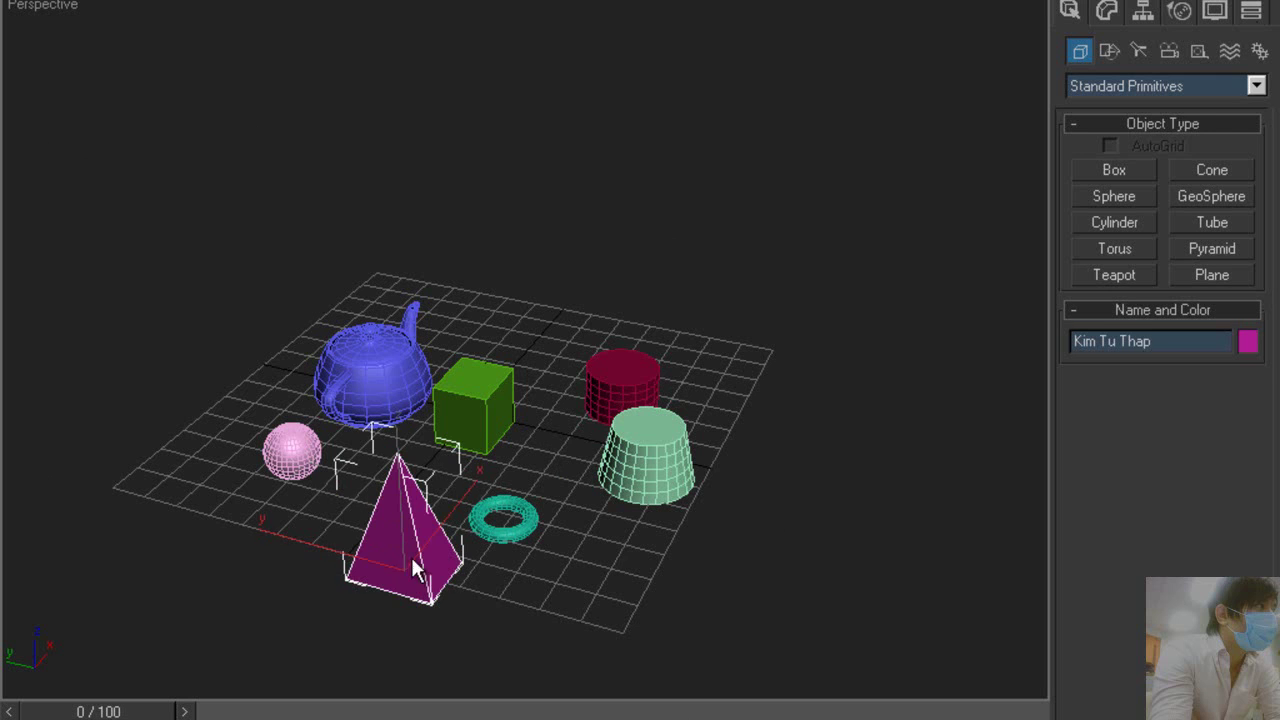
click(932, 446)
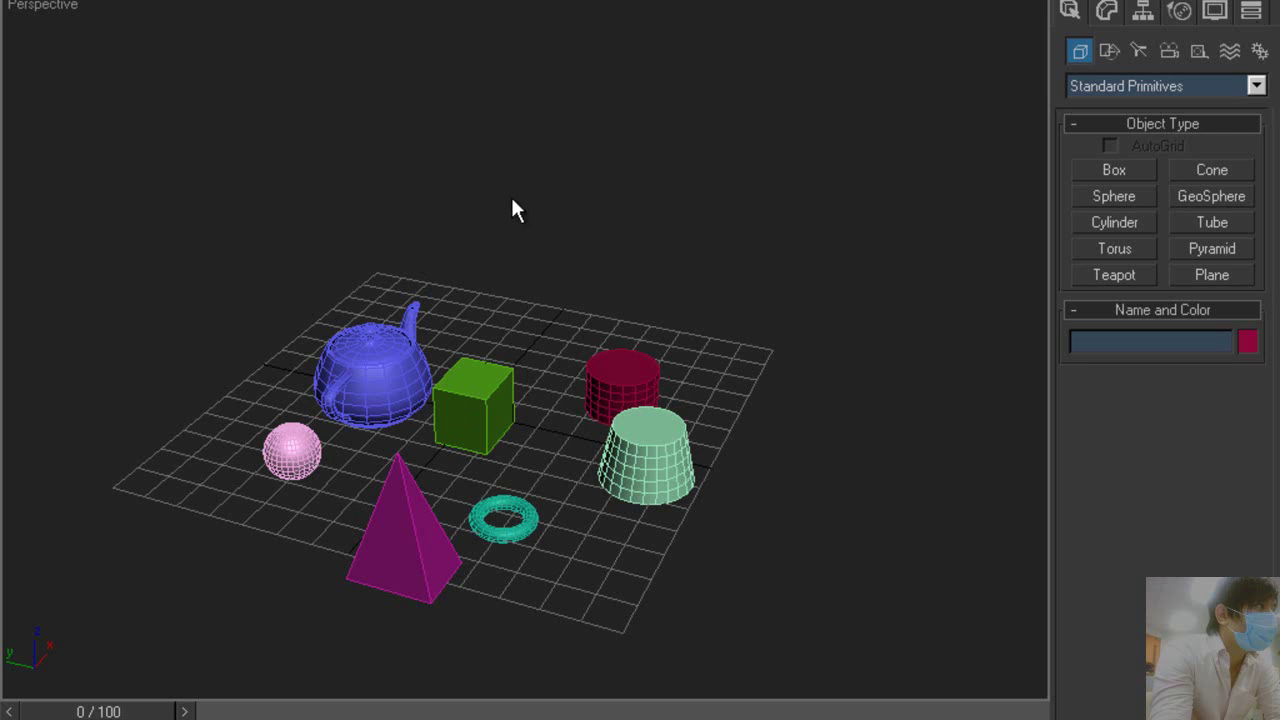
Step: Zoom the Perspective view out and back in, briefly selecting and deselecting the teapot
scroll(511, 200, down, 3)
scroll(511, 200, down, 2)
scroll(530, 210, up, 5)
scroll(530, 210, down, 4)
scroll(537, 228, down, 3)
scroll(543, 280, down, 3)
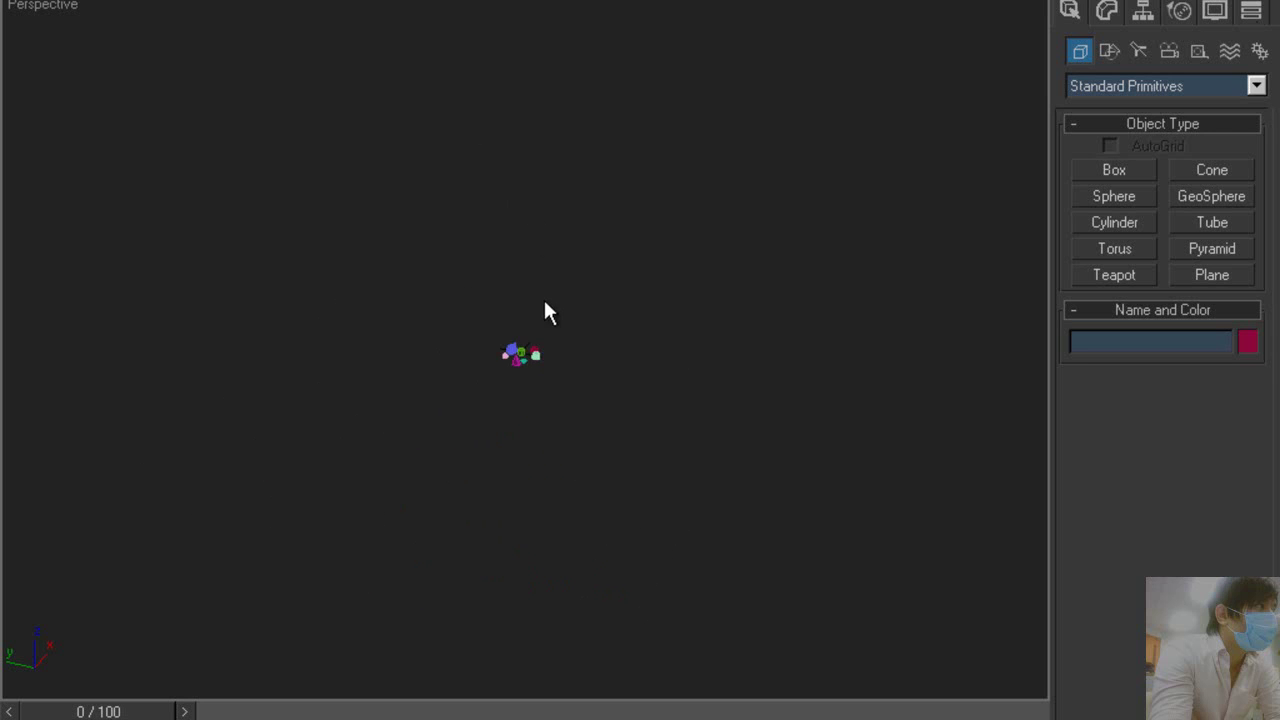
click(515, 346)
click(629, 403)
scroll(623, 211, up, 5)
scroll(646, 240, up, 3)
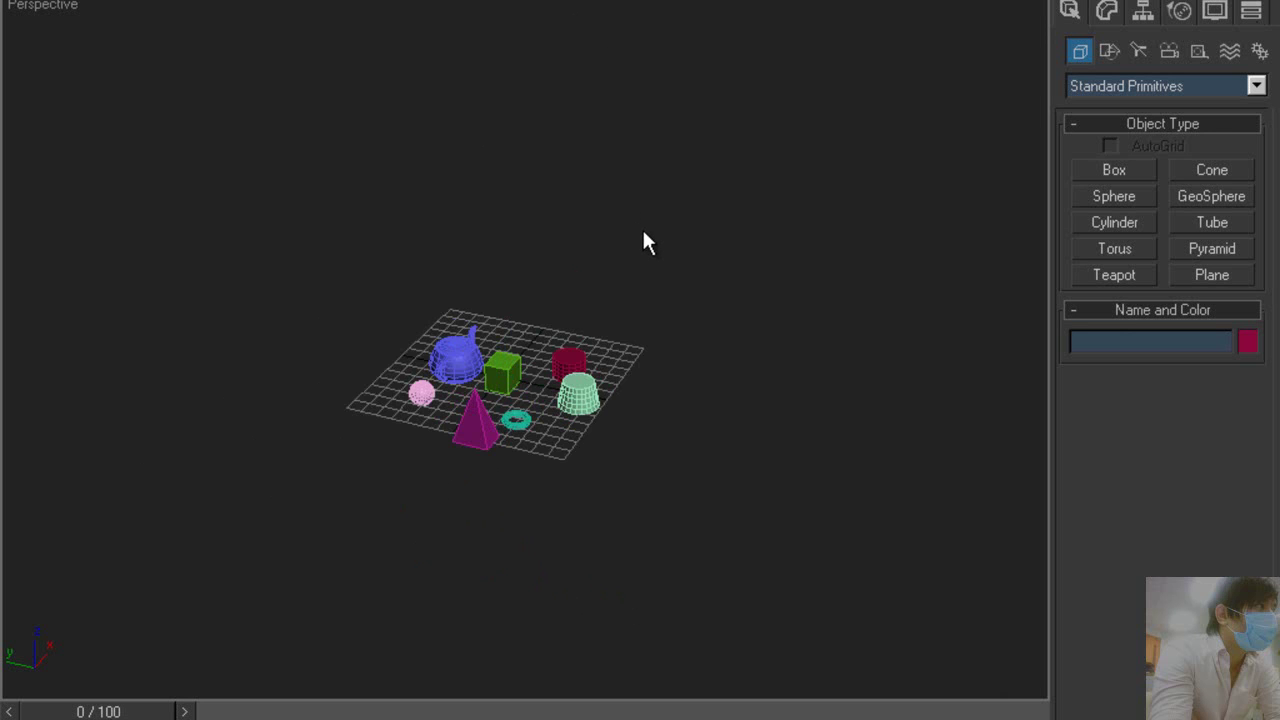
scroll(646, 240, up, 2)
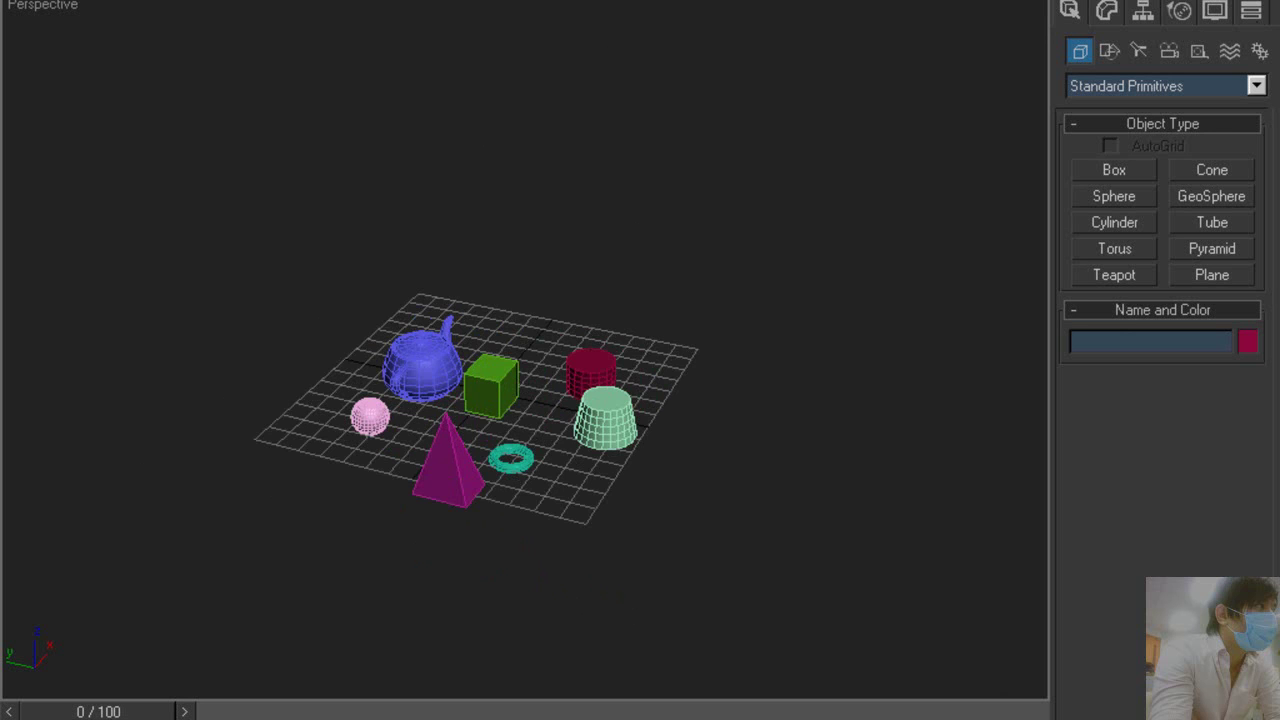
Step: Select the pyramid Kim Tu Thap by name from the H object list, then pan the view
key(h)
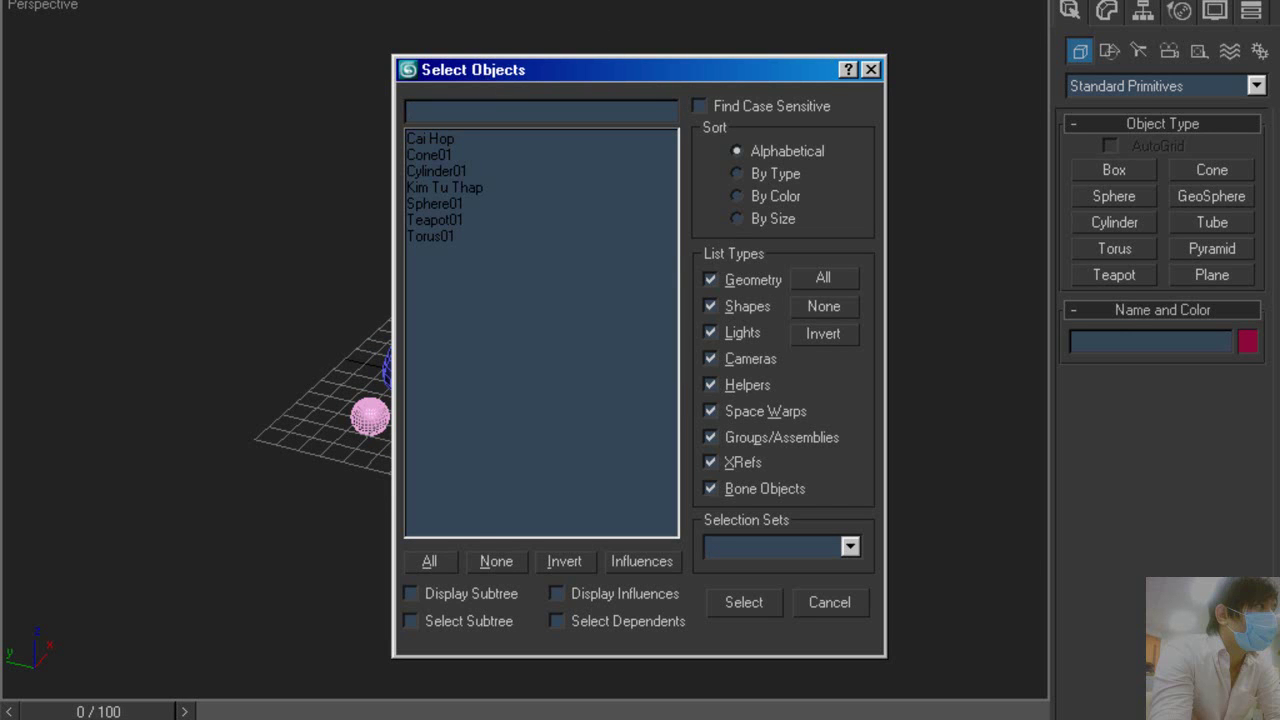
drag(484, 72, 728, 2)
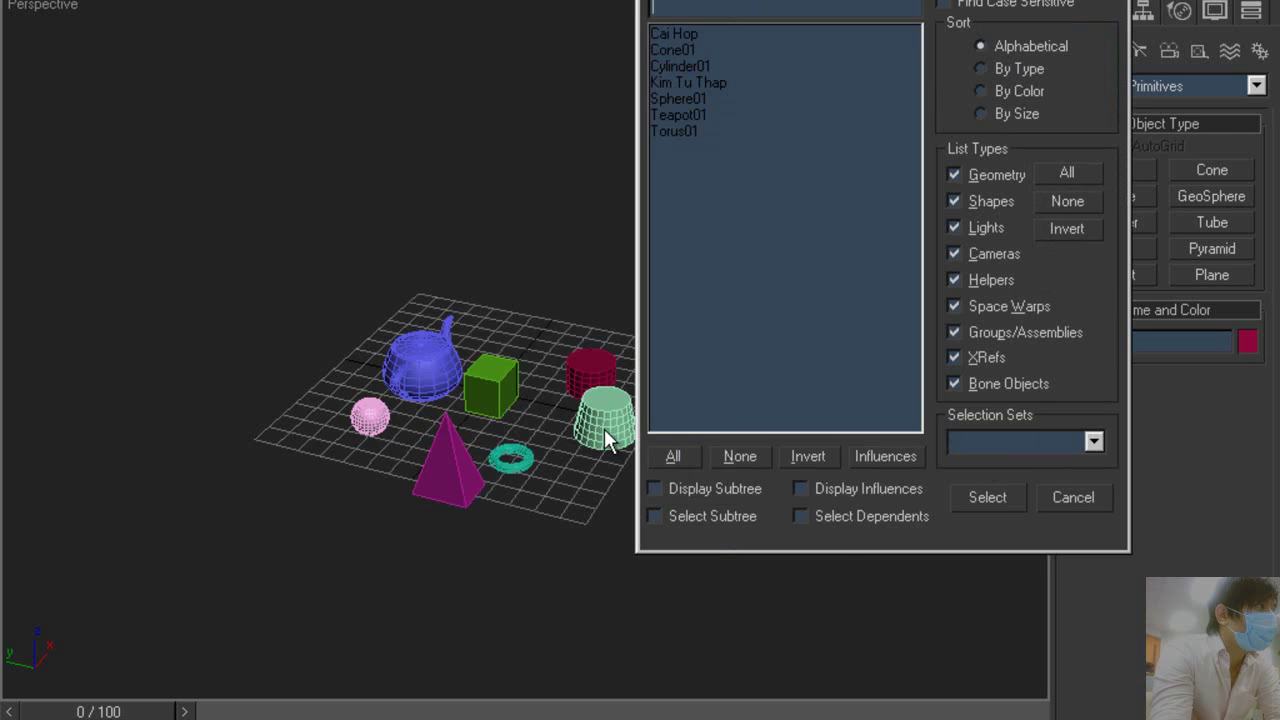
click(710, 82)
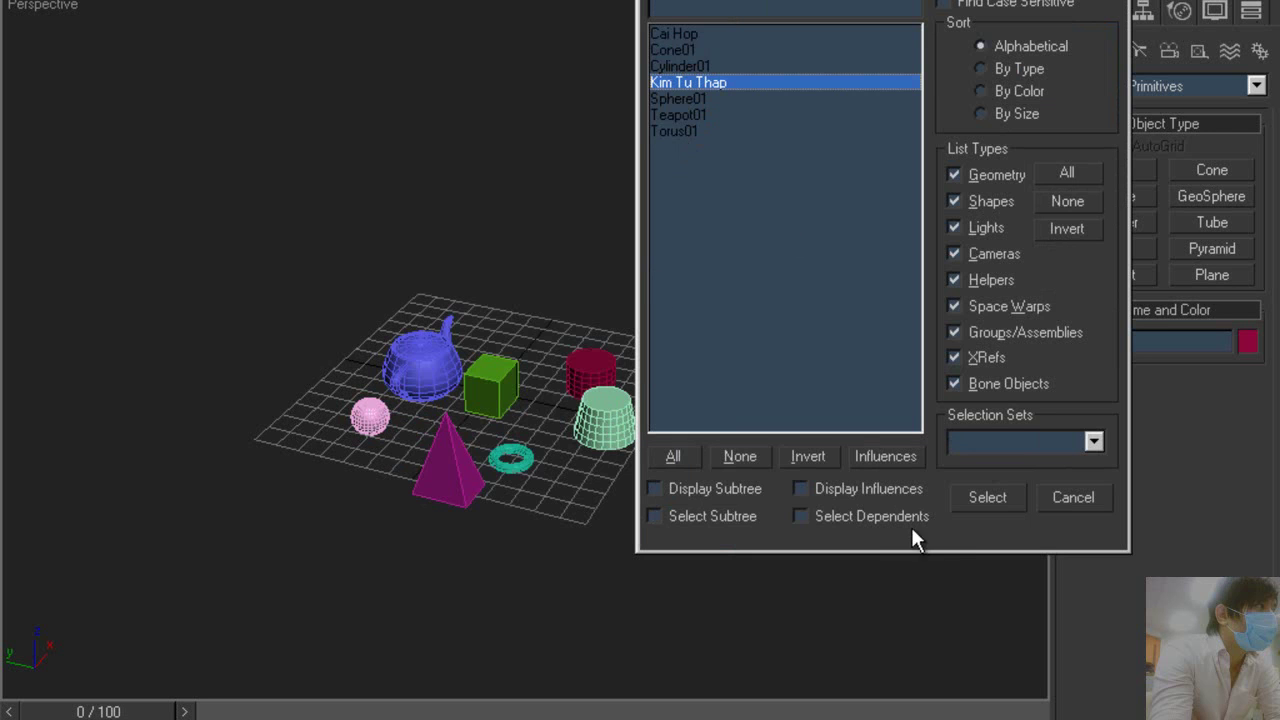
click(952, 505)
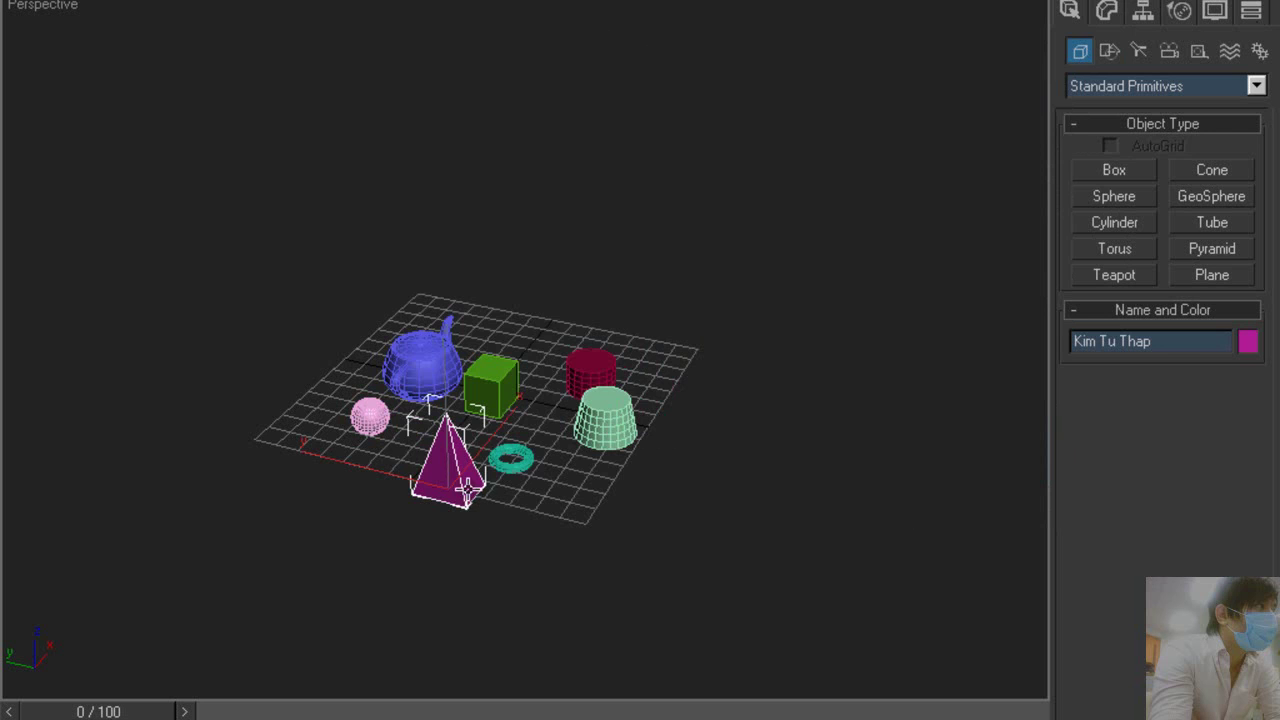
scroll(508, 594, up, 3)
middle_drag(549, 492, 651, 266)
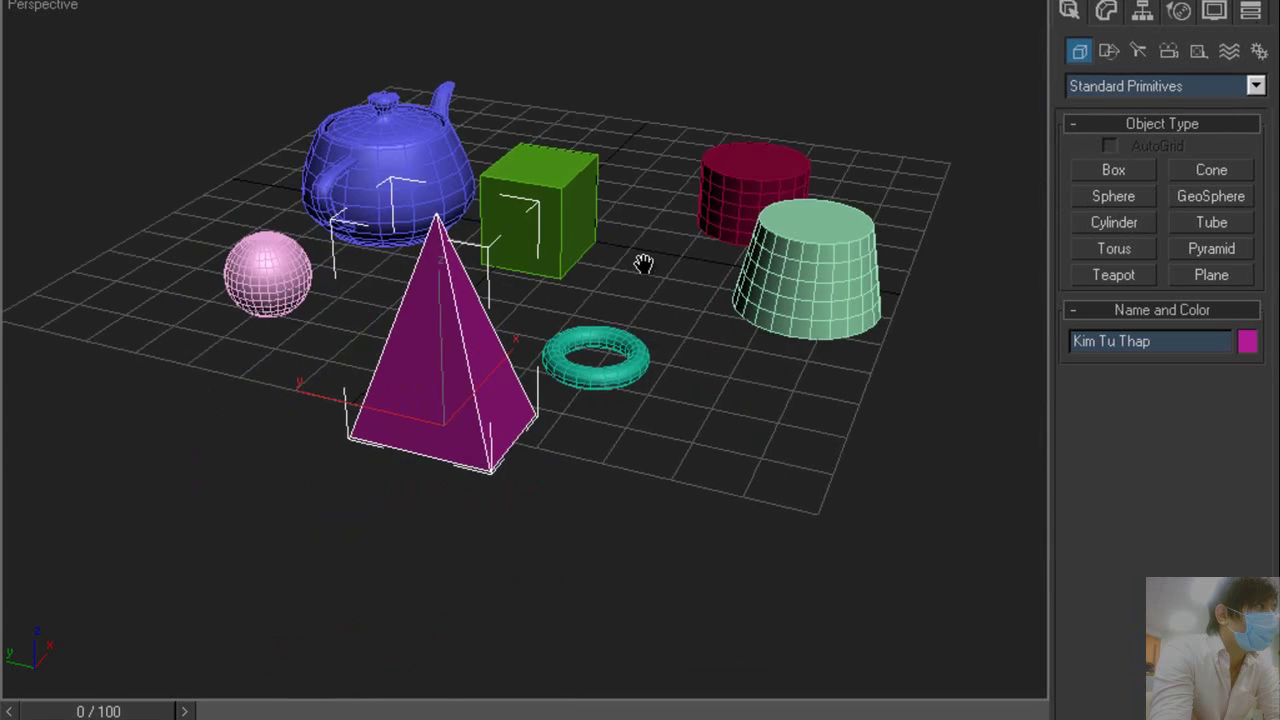
middle_drag(558, 307, 524, 312)
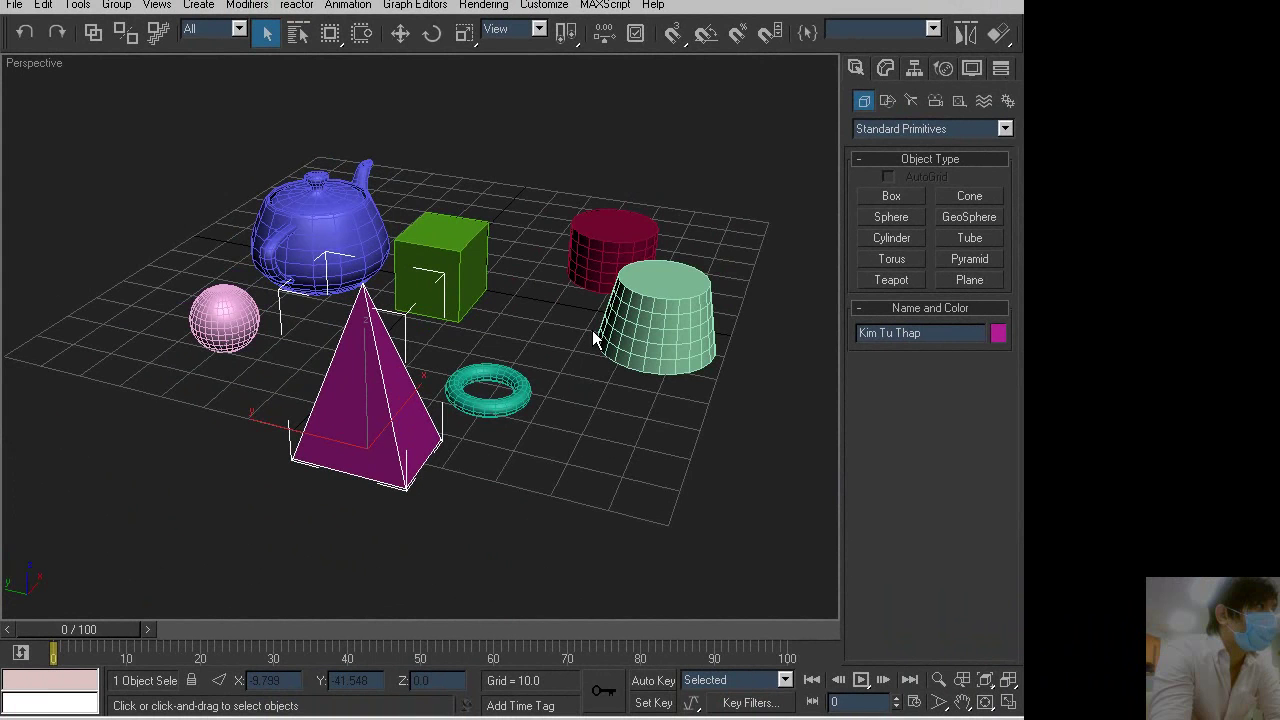
Step: Region-select the red cylinder and green cone together, then clear the selection
click(541, 286)
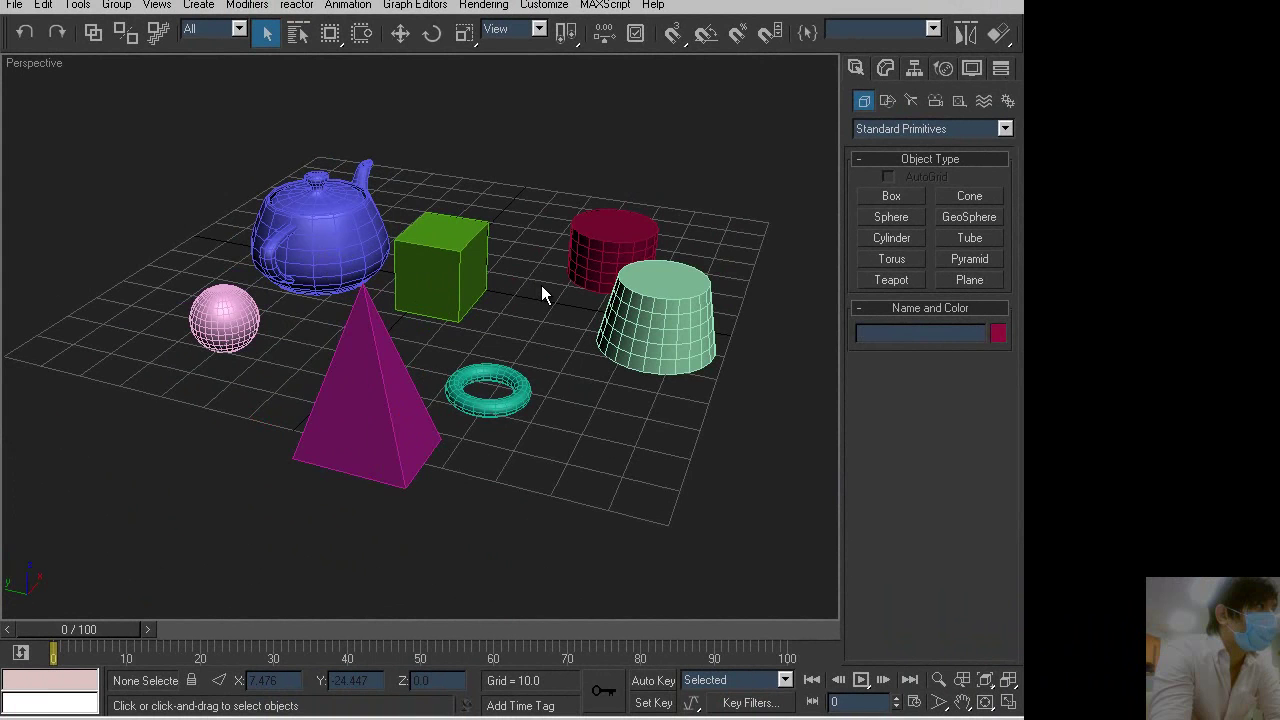
scroll(543, 289, down, 3)
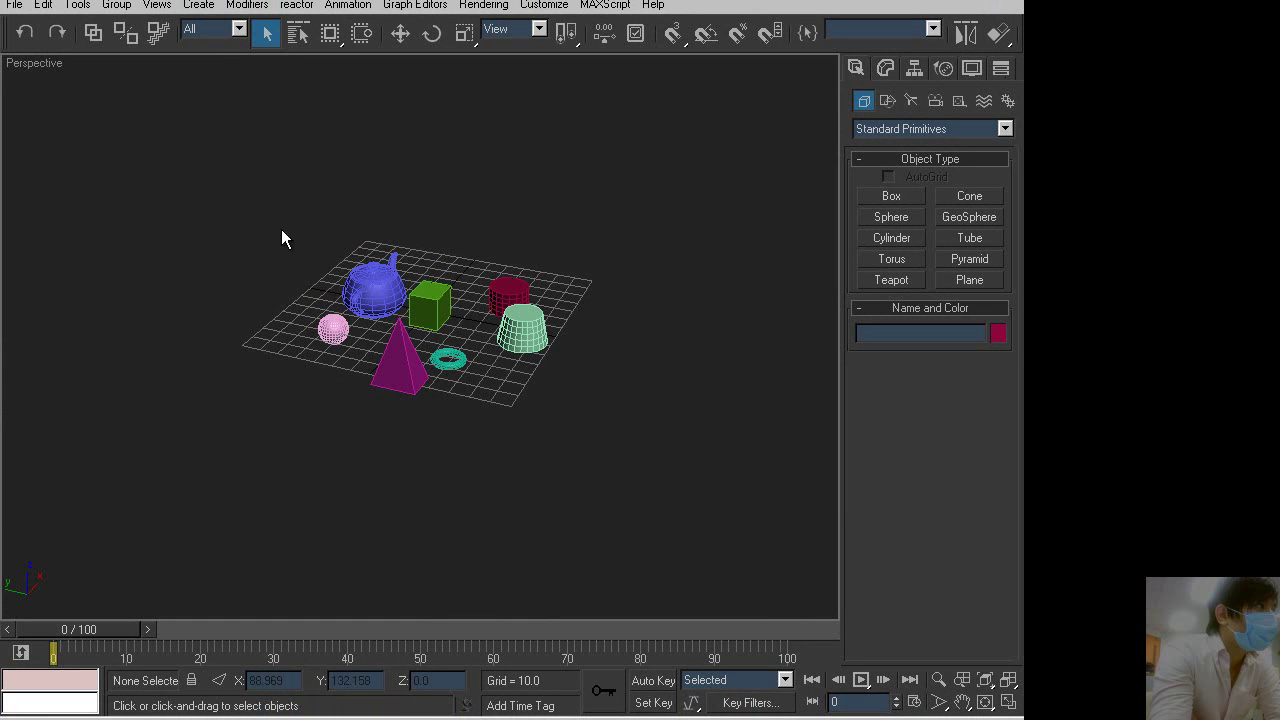
drag(483, 195, 548, 340)
click(658, 353)
Step: Zoom out and orbit far from the objects, undo once, and sweep an empty selection region
scroll(770, 337, down, 5)
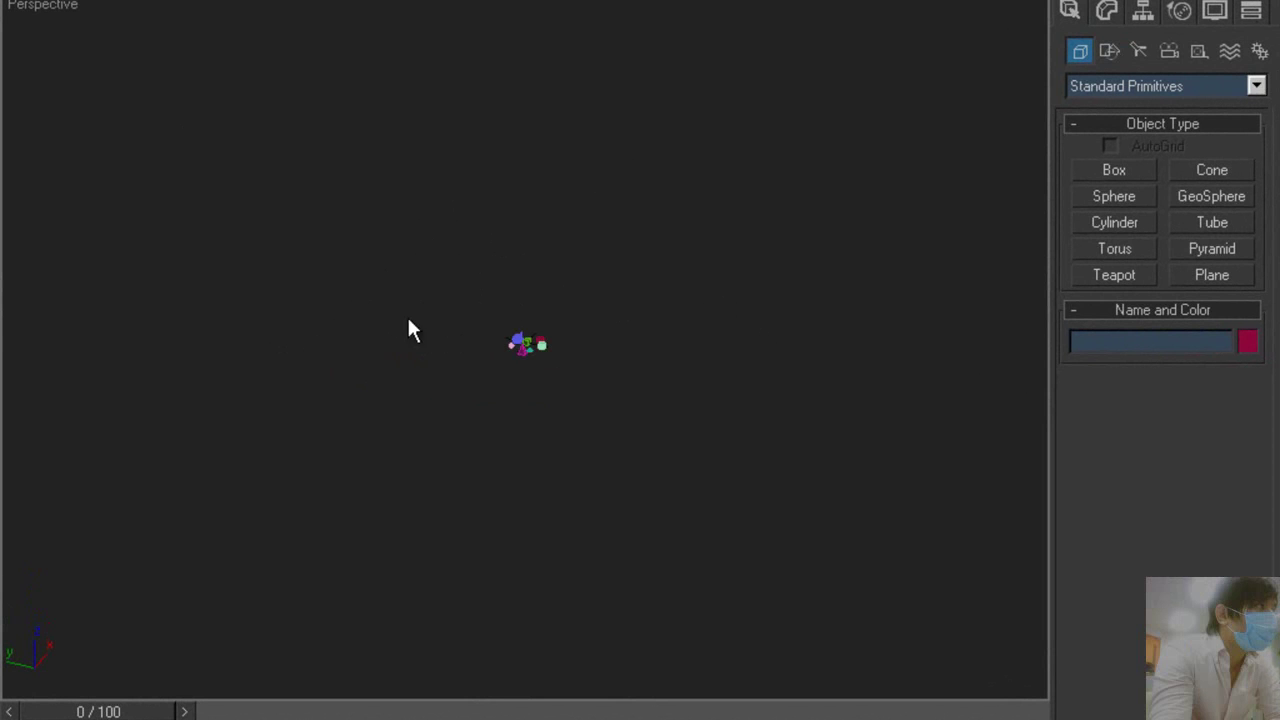
key(super)
key(Escape)
mouse_move(742, 280)
alt+middle_down()
mouse_move(583, 274)
mouse_move(284, 407)
alt+middle_up()
key(ctrl+z)
drag(200, 185, 1000, 615)
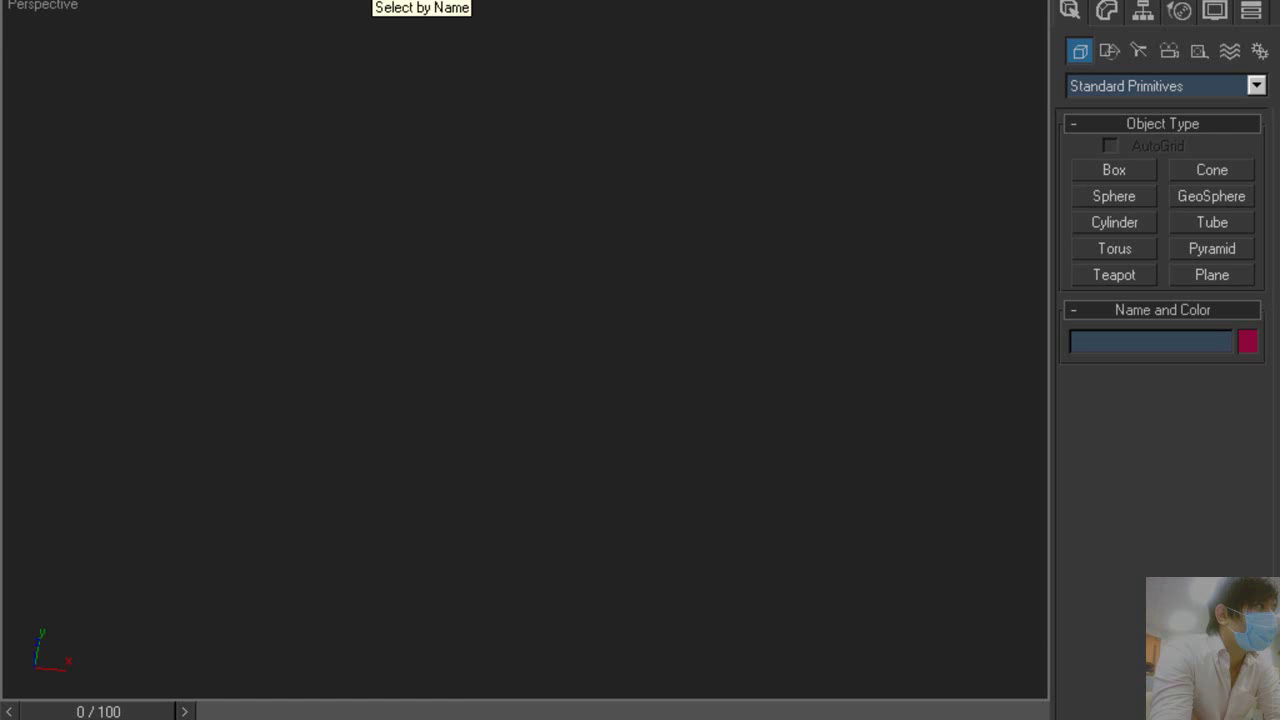
Step: Open the object list with H, close it, reopen it and select Kim Tu Thap
key(h)
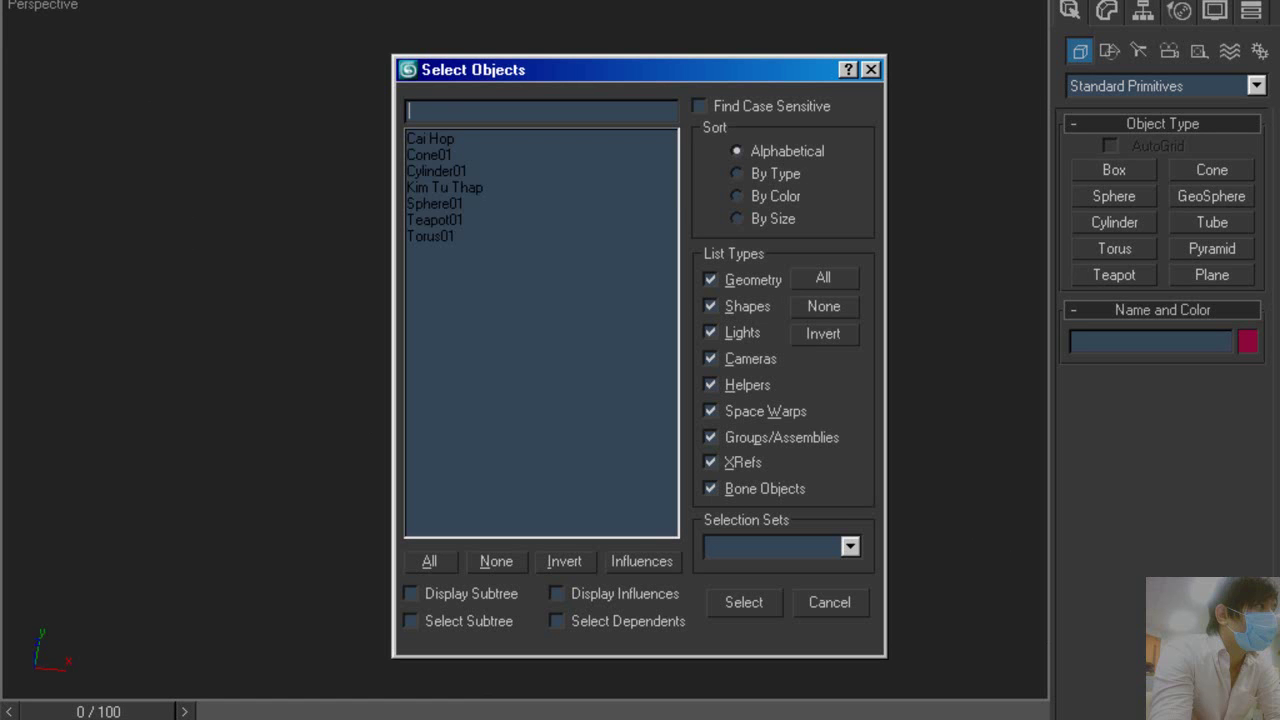
click(838, 600)
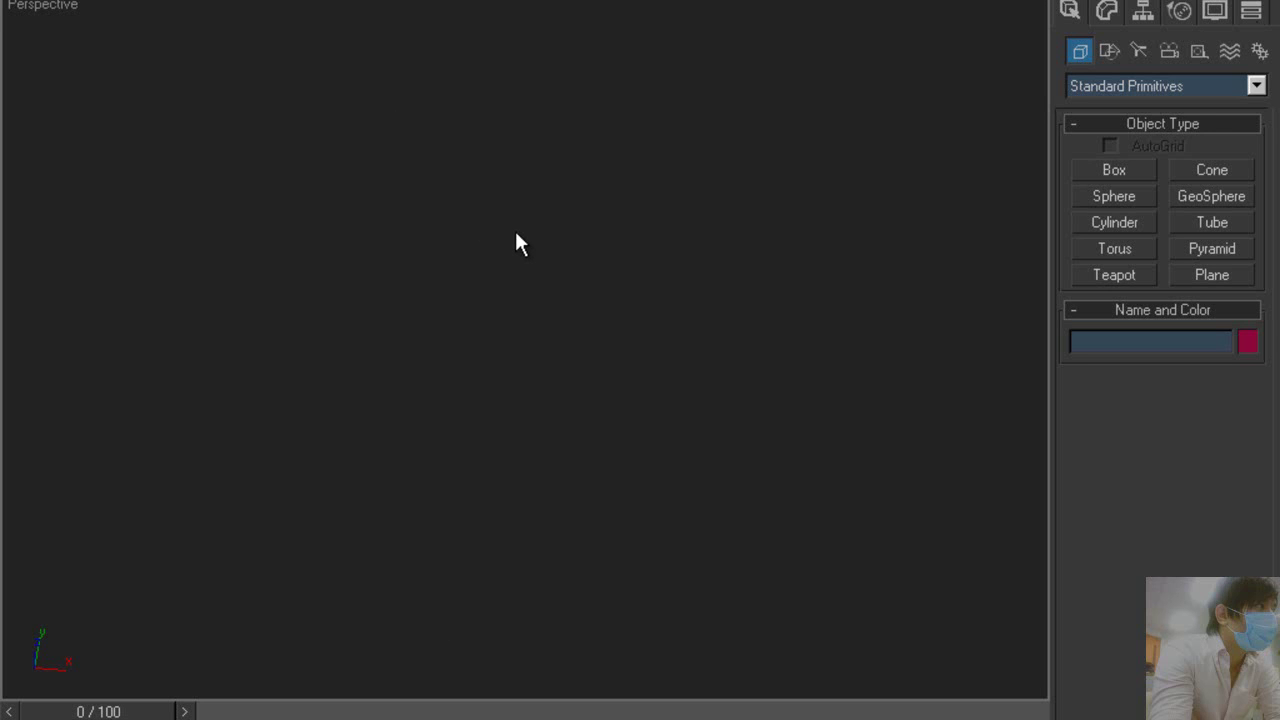
key(h)
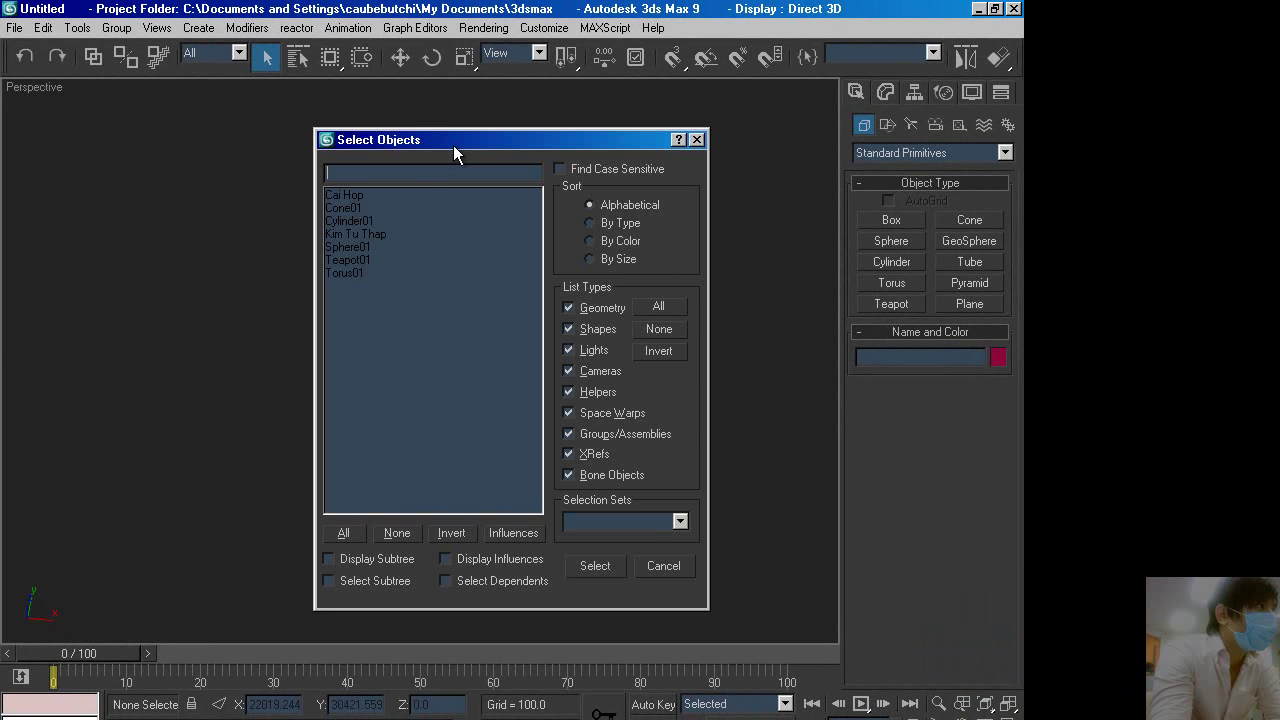
drag(453, 145, 555, 124)
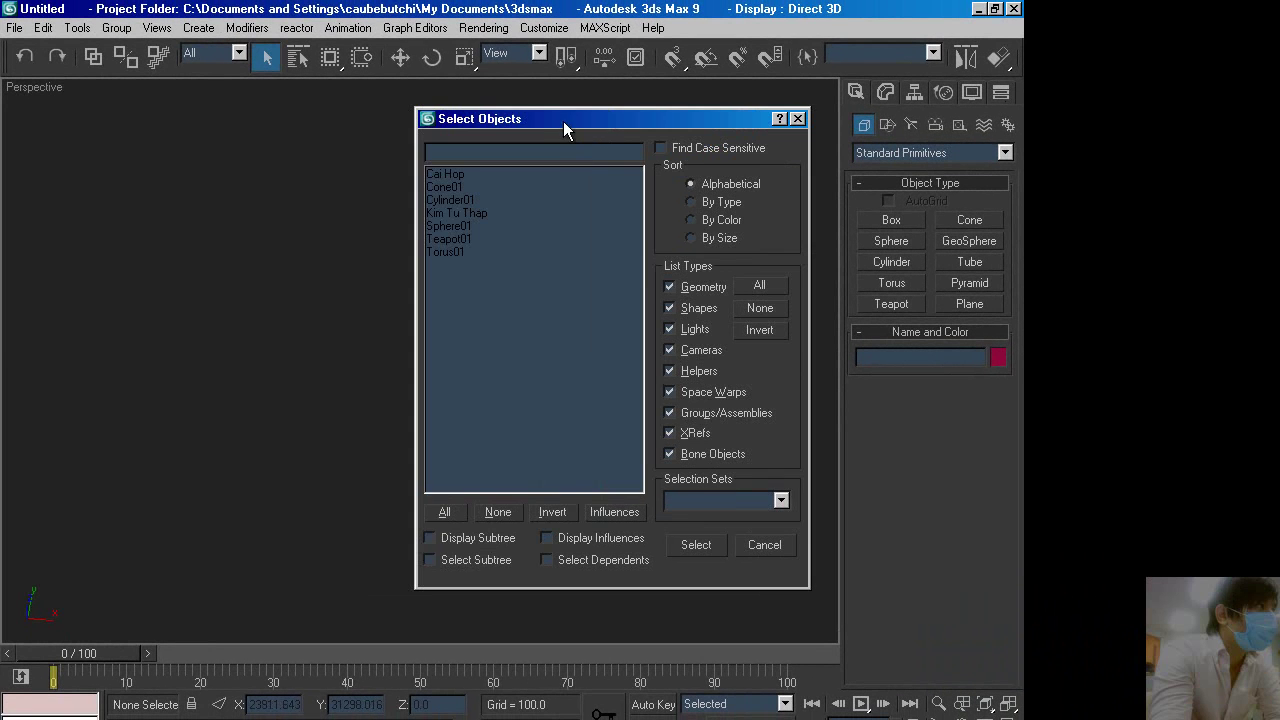
click(468, 201)
click(476, 214)
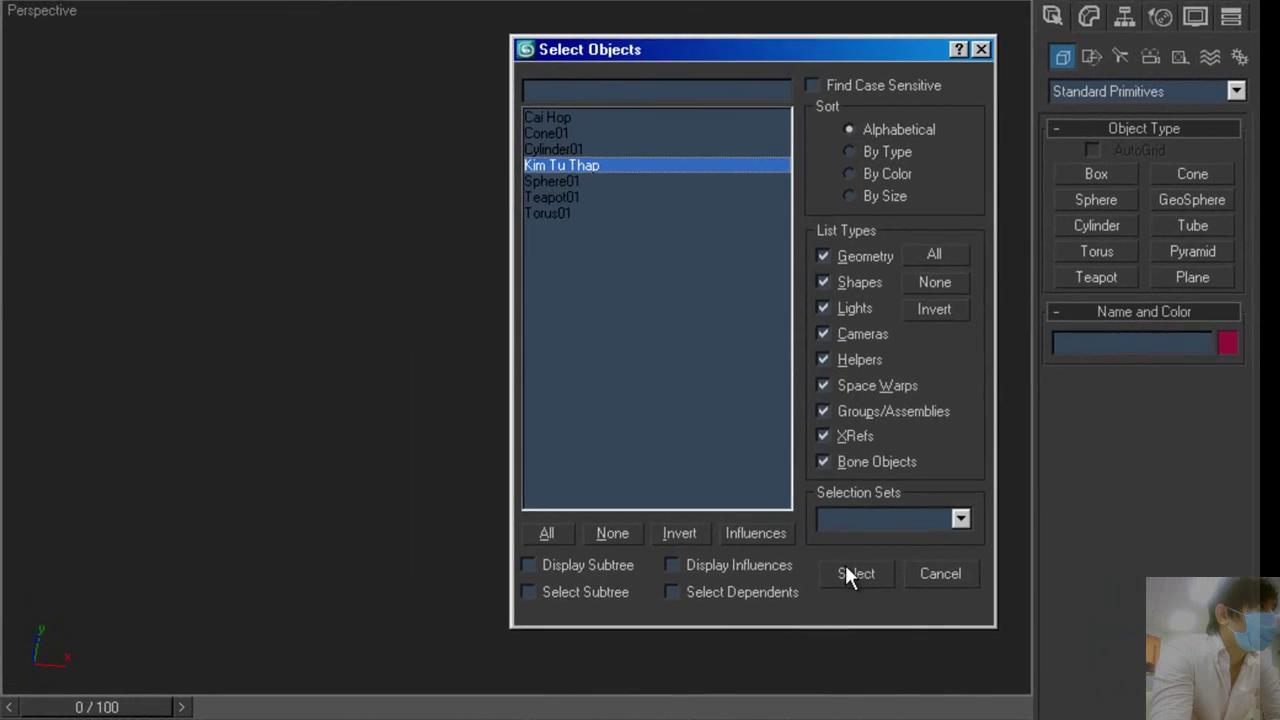
click(852, 573)
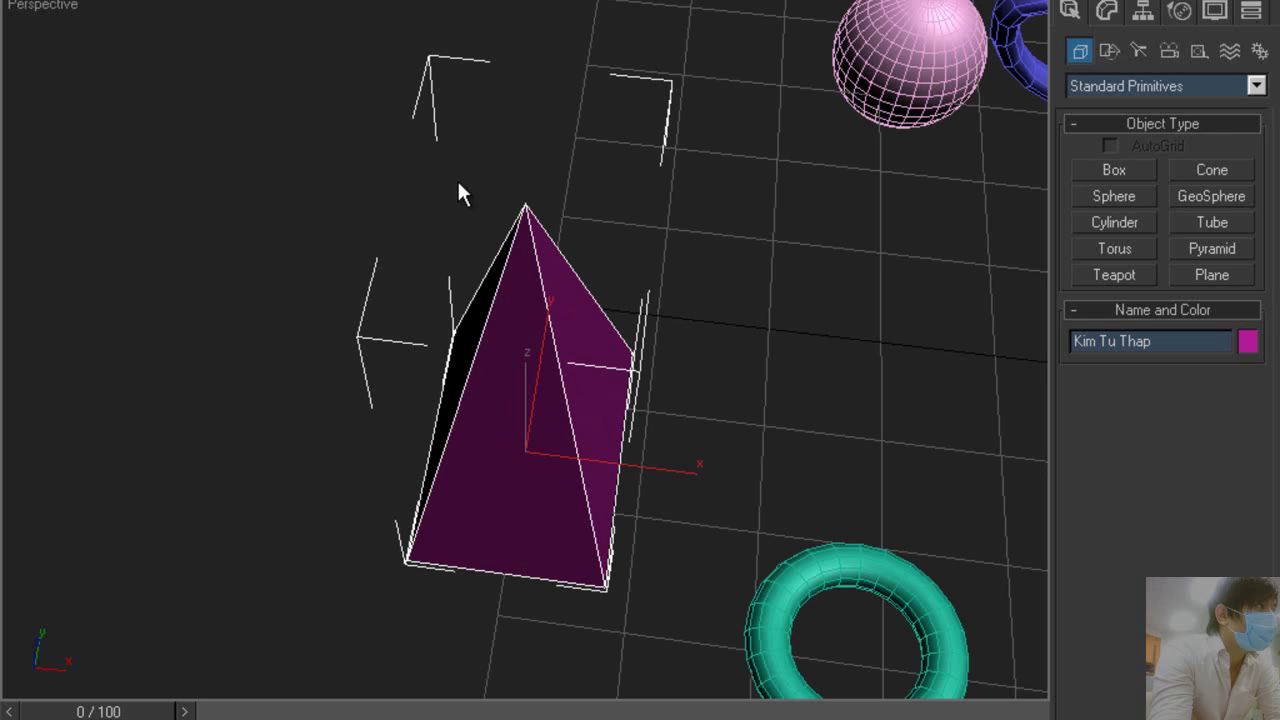
Step: Zoom out and orbit the Perspective view to show all seven primitives, then deselect the pyramid
scroll(394, 289, down, 1)
scroll(331, 343, down, 3)
scroll(337, 345, down, 2)
mouse_move(430, 417)
alt+middle_down()
mouse_move(649, 356)
mouse_move(689, 359)
alt+middle_up()
click(691, 366)
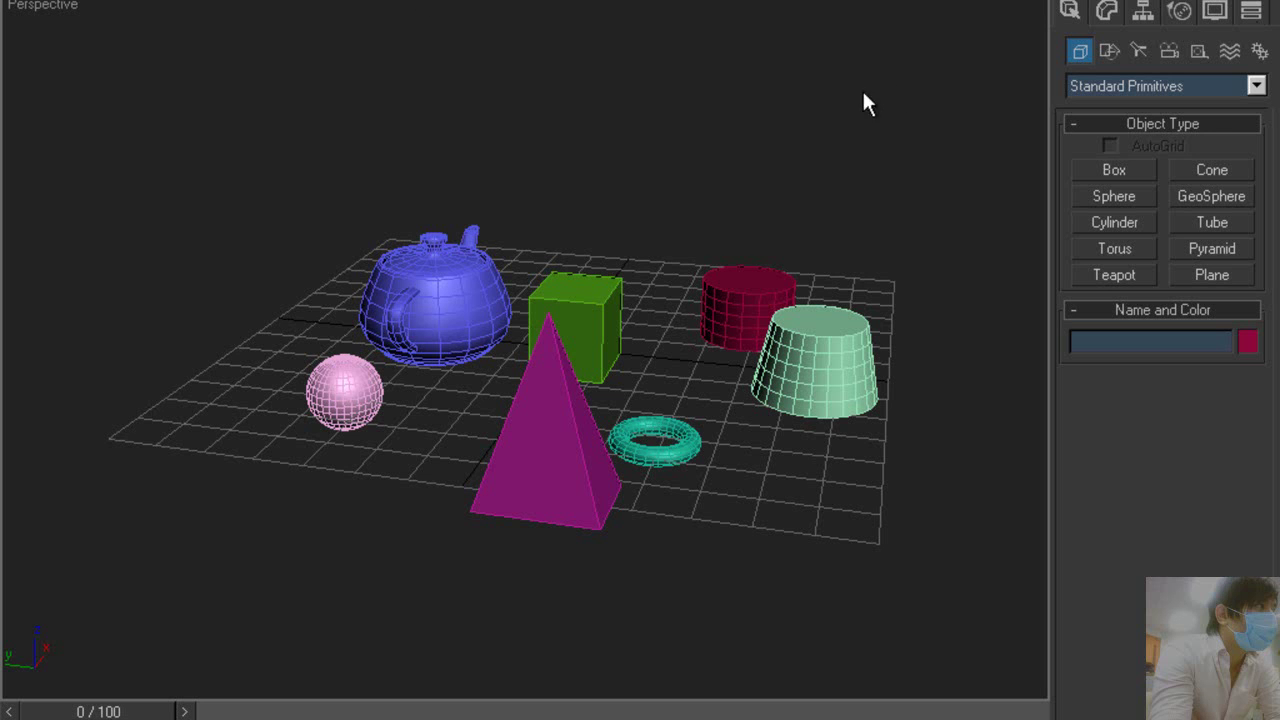
Step: Select all seven objects with a rectangular selection region
mouse_move(476, 188)
mouse_down()
mouse_move(223, 371)
mouse_move(100, 614)
mouse_move(574, 194)
mouse_move(127, 686)
mouse_move(137, 557)
mouse_move(671, 157)
mouse_move(108, 686)
mouse_move(127, 608)
mouse_move(460, 360)
mouse_move(418, 367)
mouse_move(70, 638)
mouse_move(537, 306)
mouse_up()
mouse_move(763, 214)
mouse_down()
mouse_move(394, 451)
mouse_move(331, 471)
mouse_move(203, 660)
mouse_move(203, 648)
mouse_up()
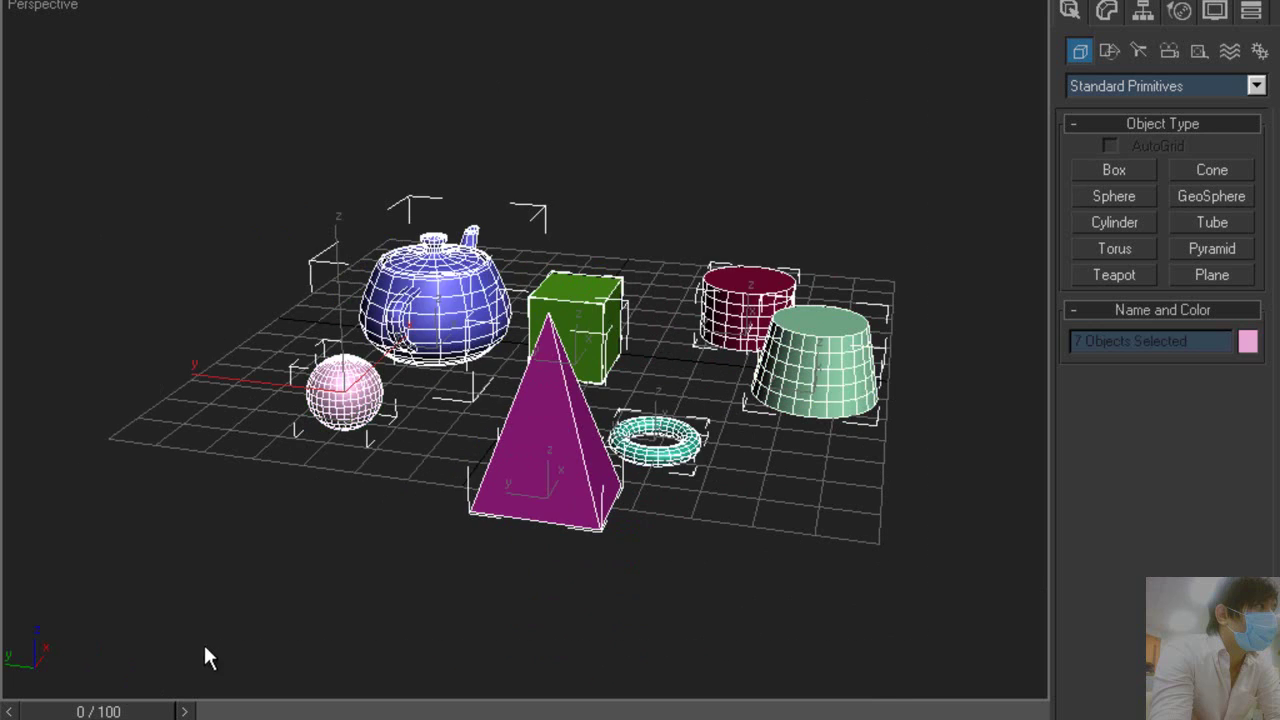
mouse_move(192, 98)
mouse_down()
mouse_move(977, 670)
mouse_move(977, 578)
mouse_up()
Step: Use Circular regions to select the teapot, box and sphere, then all objects, then deselect
click(746, 110)
drag(413, 5, 417, 45)
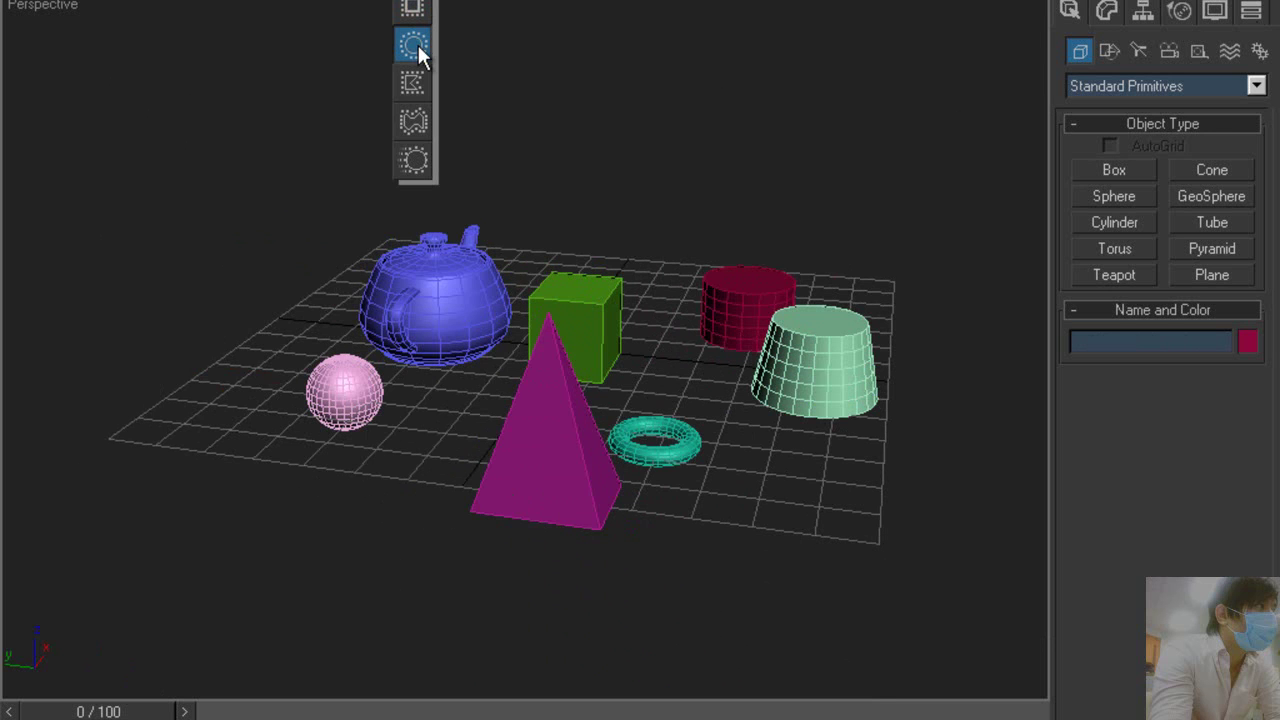
drag(417, 45, 418, 45)
drag(233, 43, 608, 437)
click(290, 91)
drag(450, 370, 820, 535)
click(444, 4)
Step: Select six objects with a Fence region outline, then clear the selection
drag(413, 6, 426, 80)
mouse_move(415, 333)
mouse_down()
mouse_move(520, 512)
mouse_move(522, 585)
mouse_up()
drag(757, 151, 239, 201)
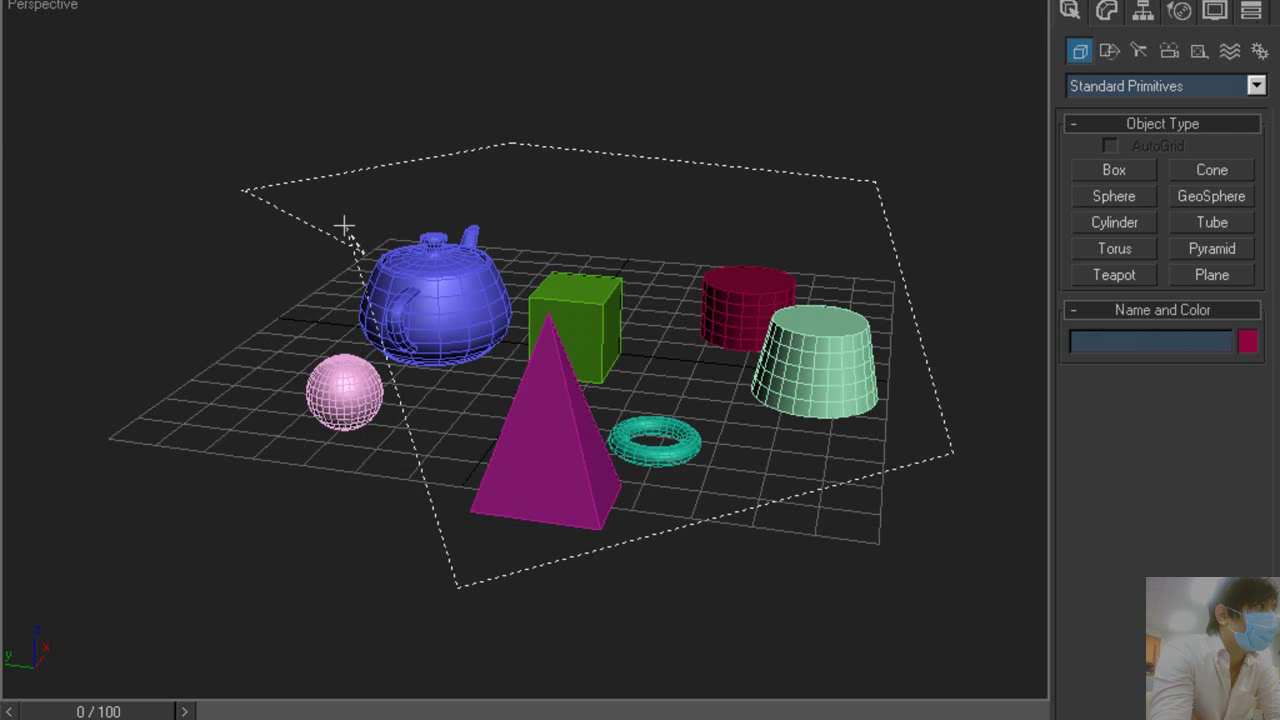
drag(345, 227, 350, 242)
click(715, 99)
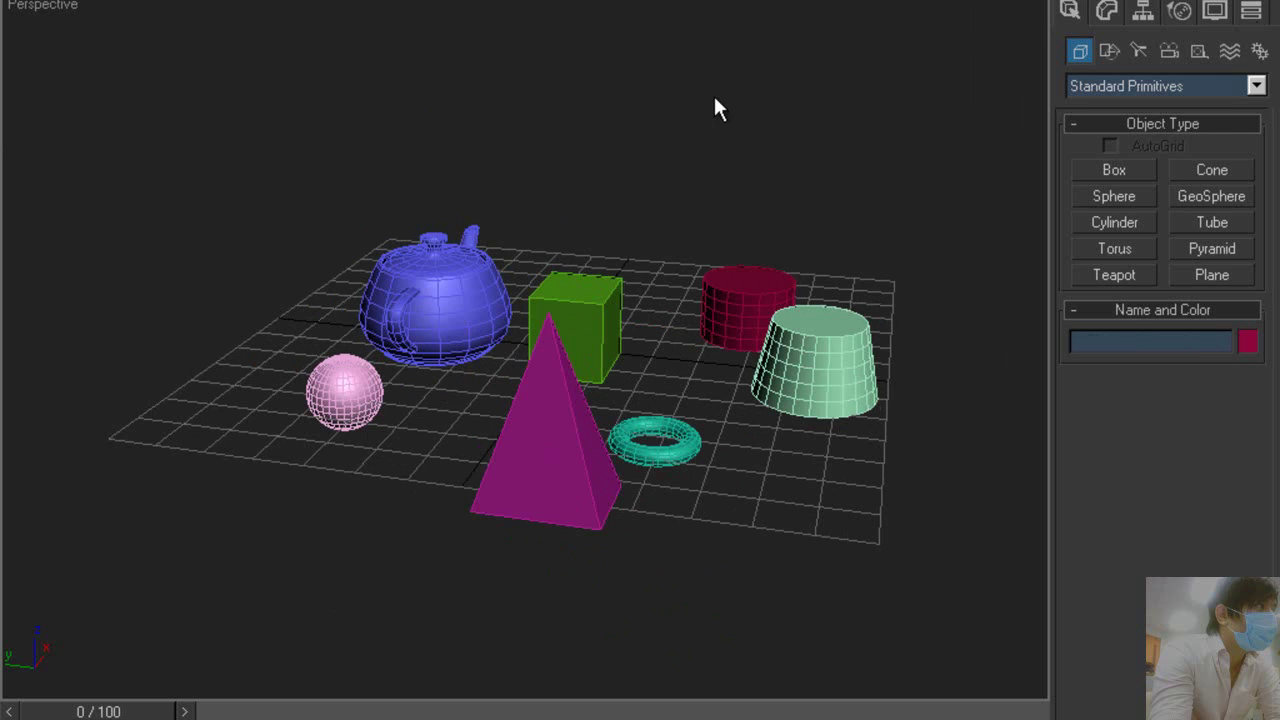
Step: Select all seven objects by drawing a Lasso region around the scene
click(405, 0)
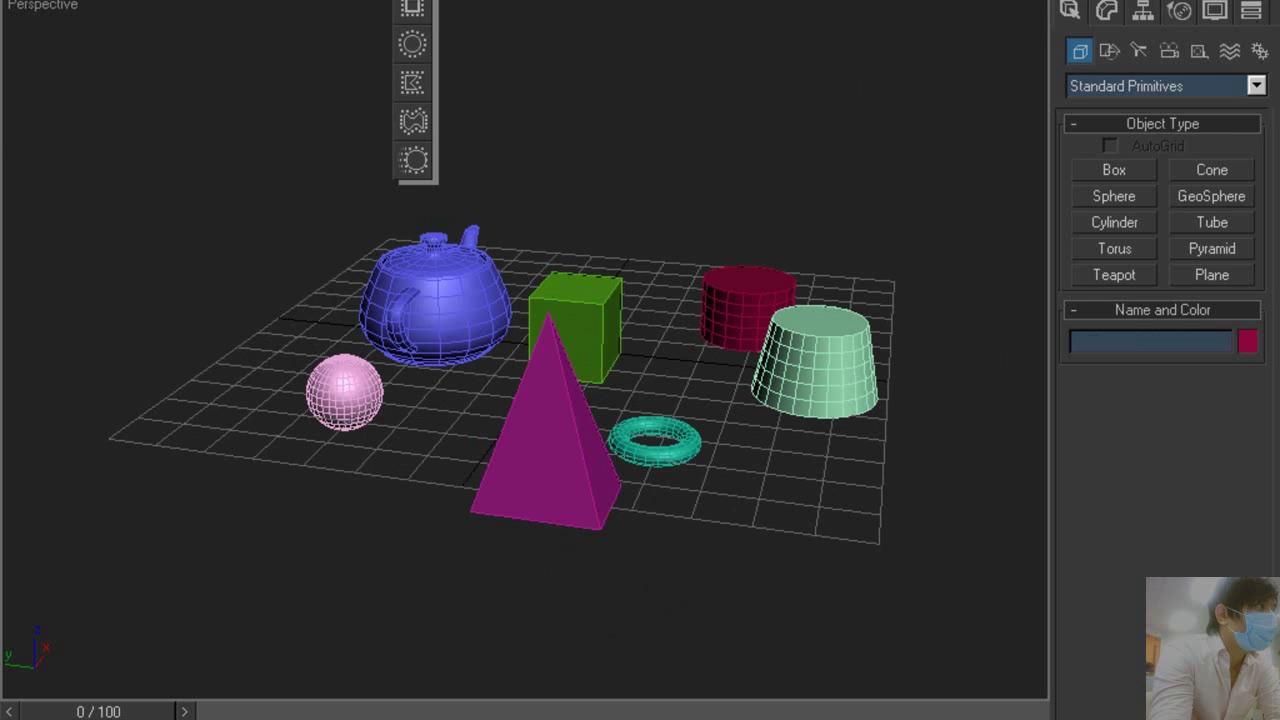
click(424, 116)
drag(72, 150, 42, 297)
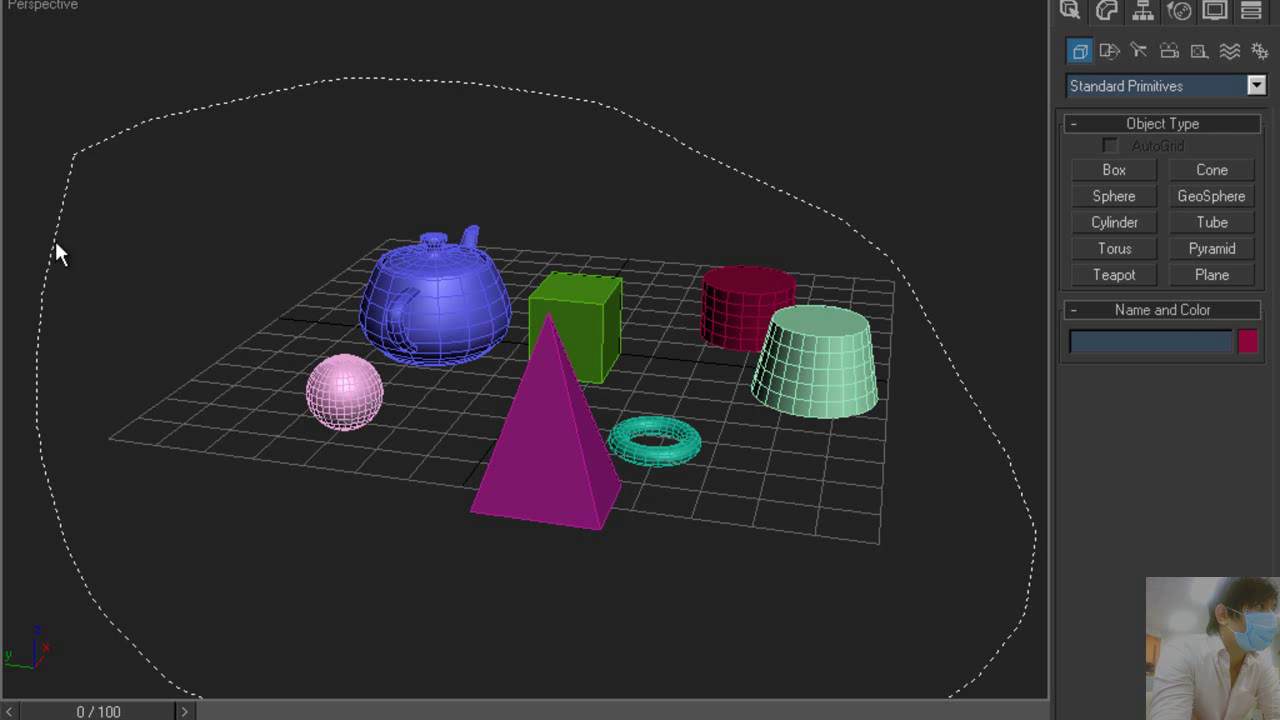
drag(70, 175, 72, 158)
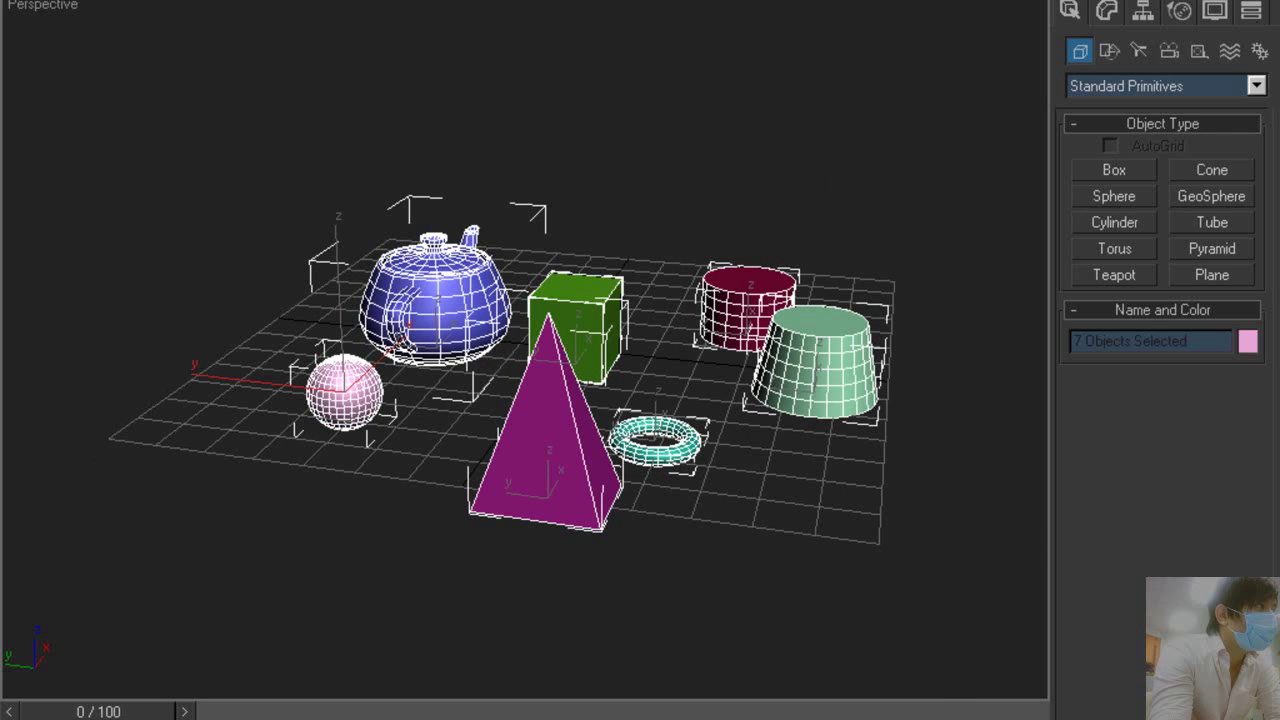
Step: Paint over six objects plus the sphere with the Paint region, then deselect
drag(416, 10, 414, 160)
click(300, 165)
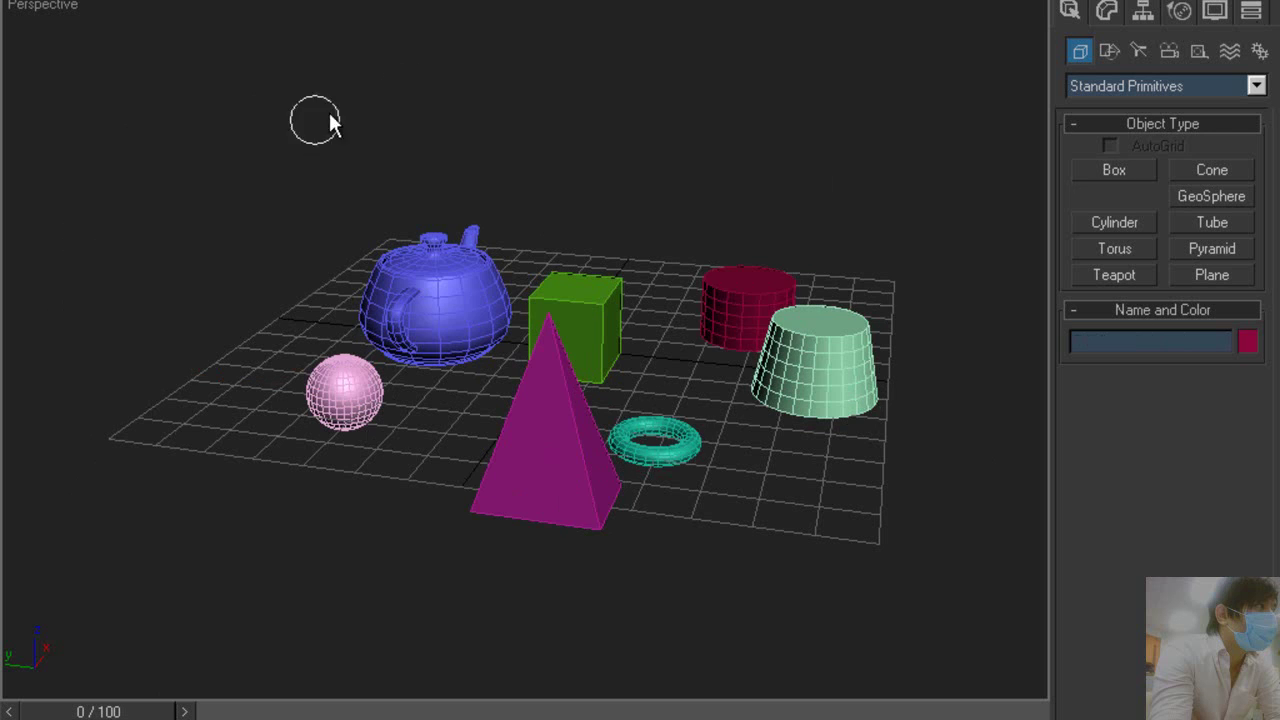
drag(765, 281, 449, 250)
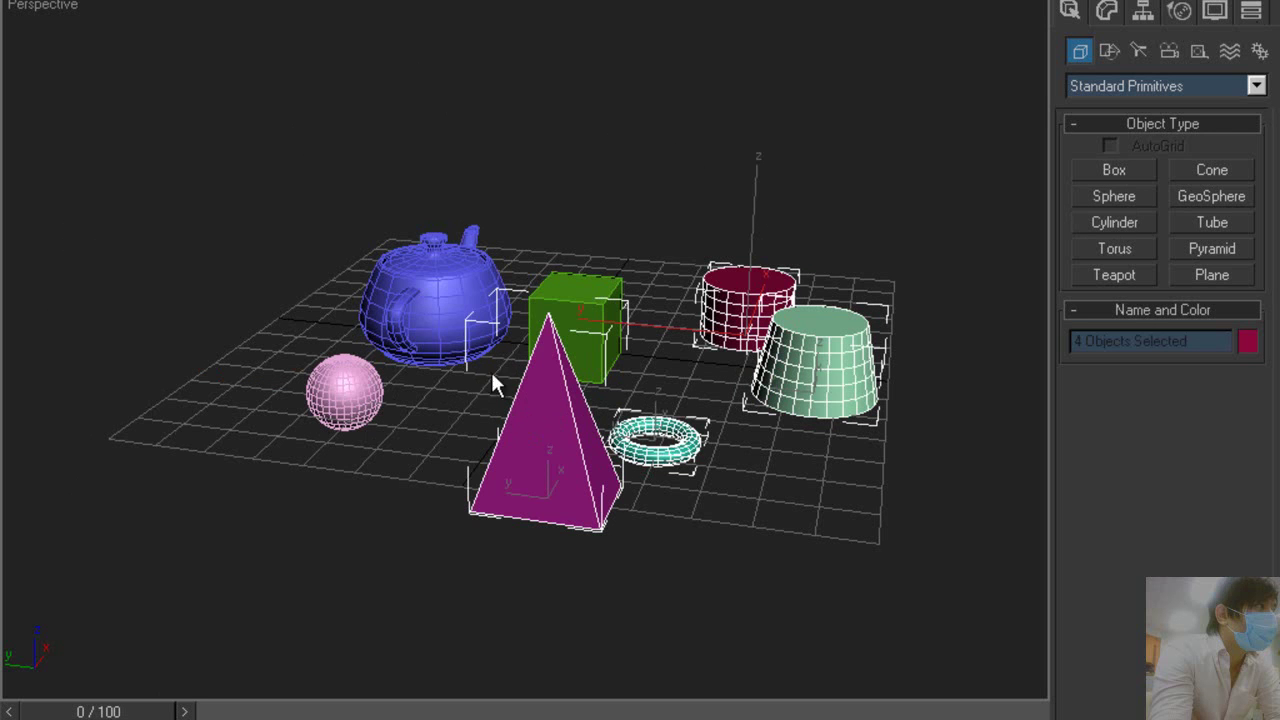
drag(520, 337, 345, 395)
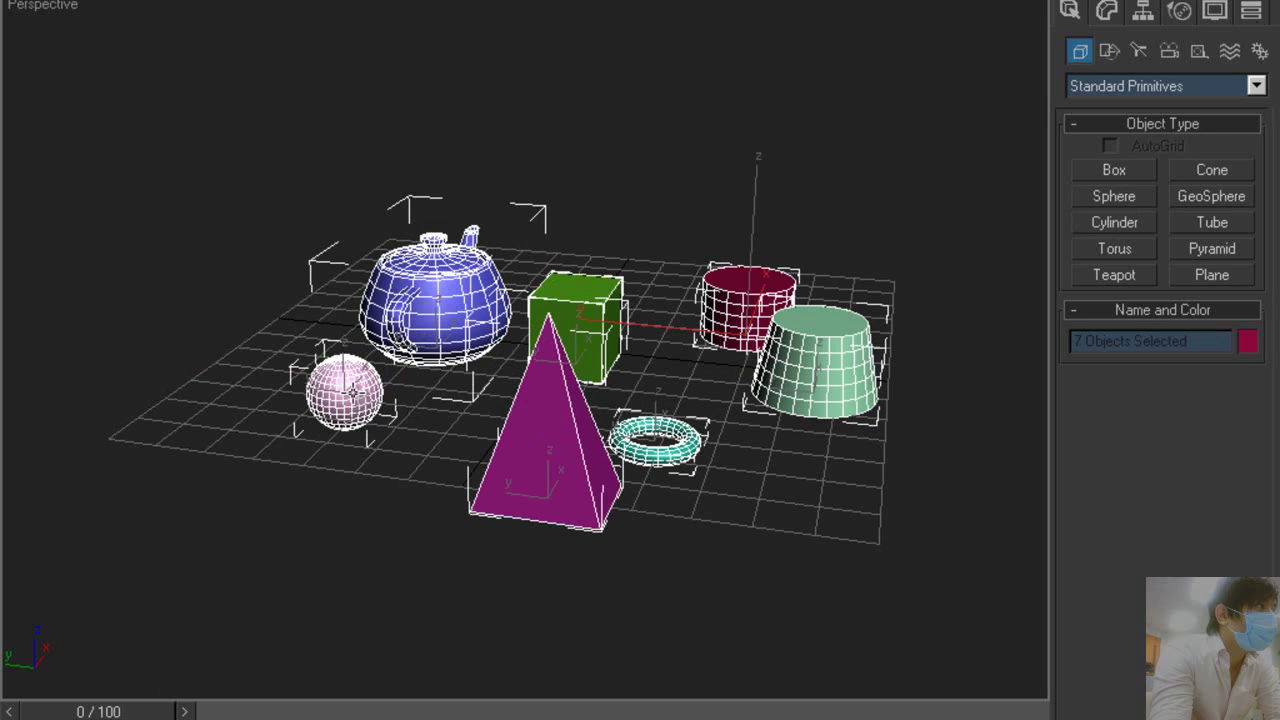
click(384, 523)
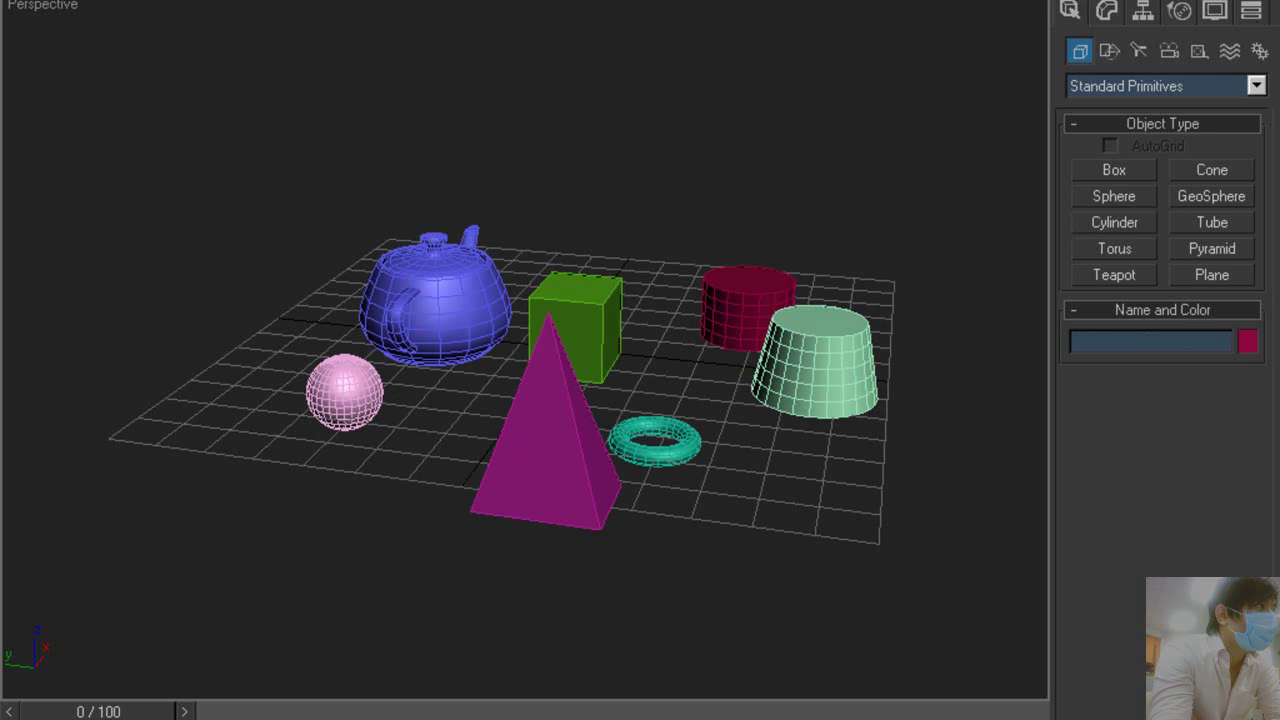
click(414, 3)
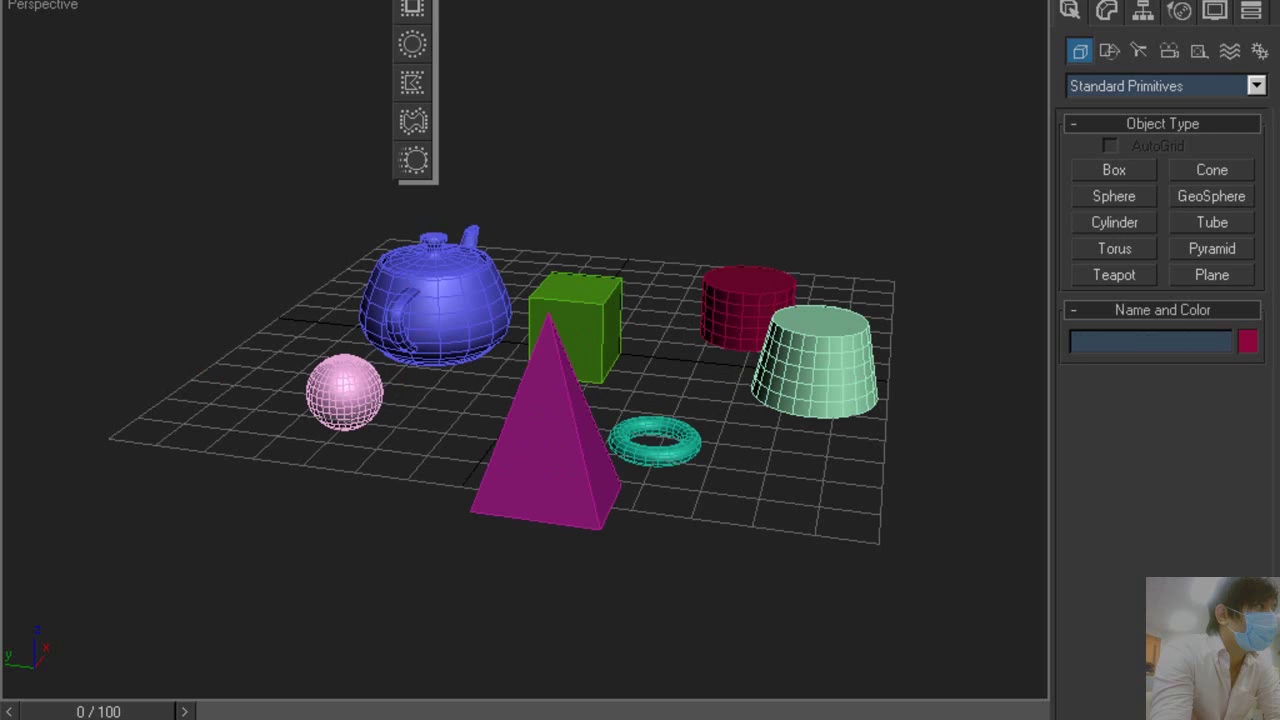
Step: Paint-select the red cylinder, cone and remaining objects until all seven are selected, then deselect
click(420, 160)
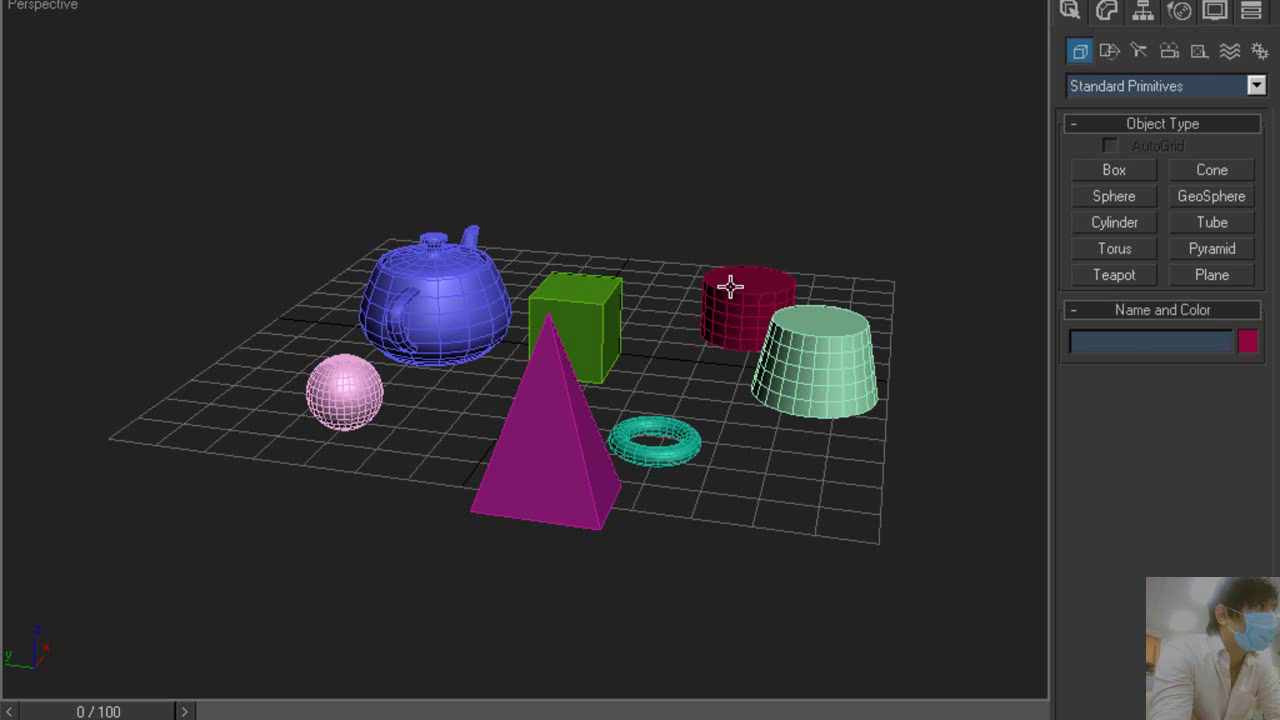
drag(730, 286, 792, 338)
click(653, 149)
click(743, 283)
ctrl+click(815, 412)
ctrl+click(680, 440)
ctrl+click(575, 450)
ctrl+click(580, 358)
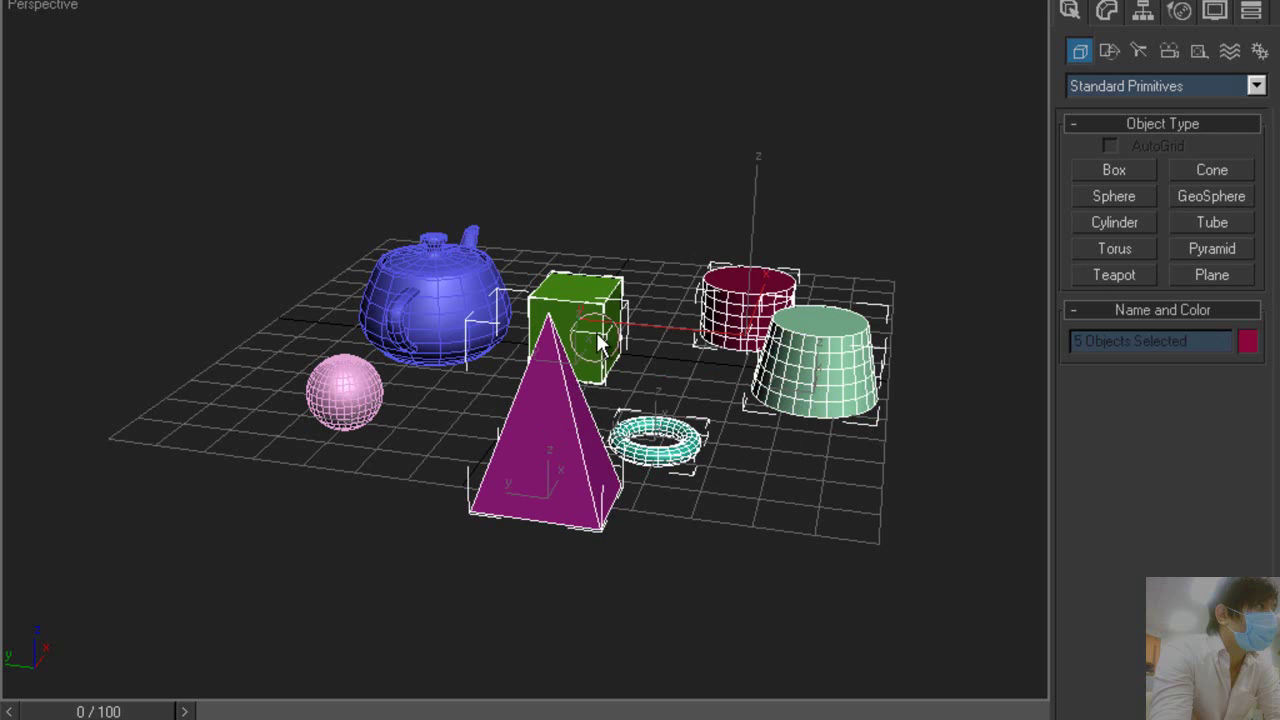
ctrl+click(470, 300)
ctrl+click(367, 405)
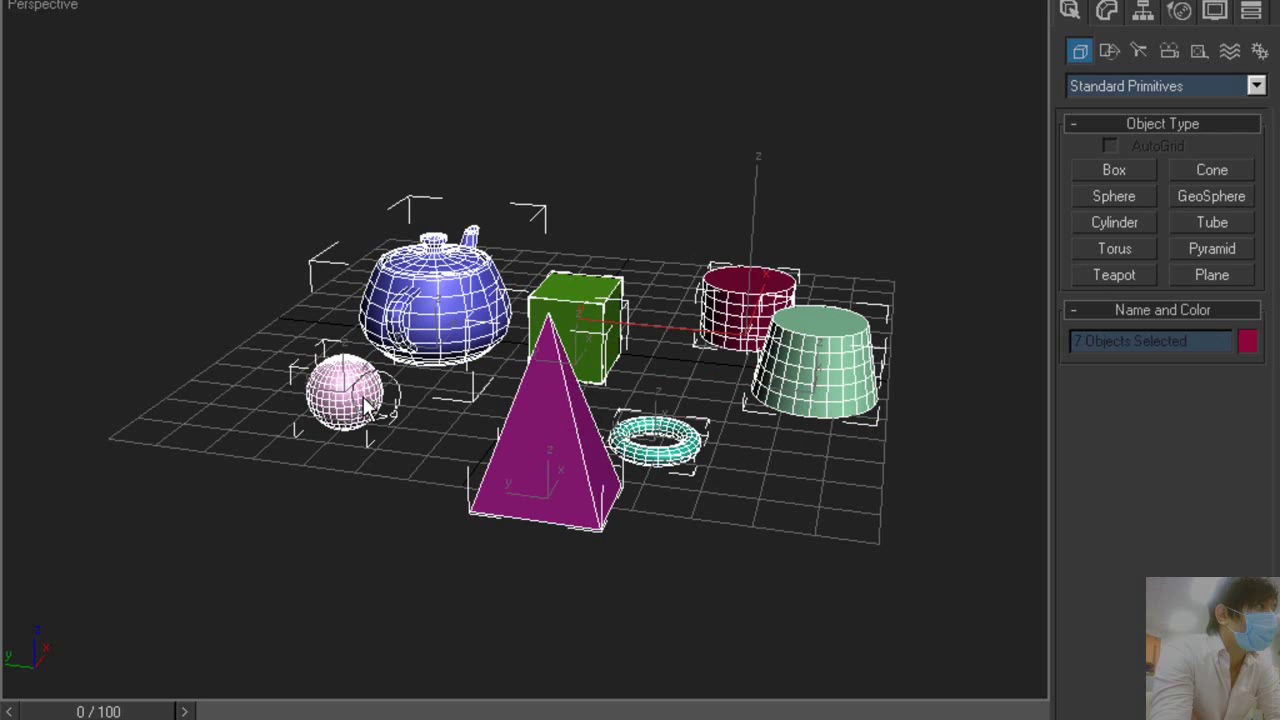
click(347, 137)
Step: Return to Rectangular regions and marquee-select all objects repeatedly, deselecting after each
drag(432, 1, 420, 22)
drag(163, 180, 890, 620)
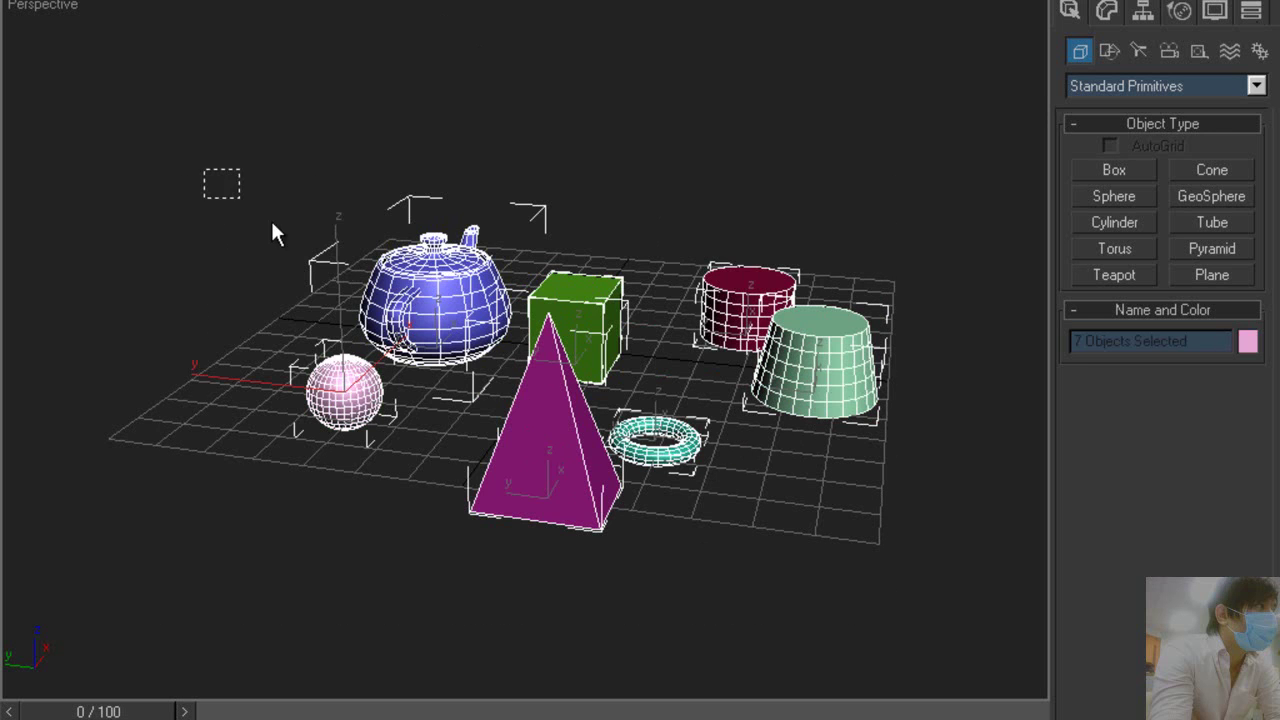
click(825, 140)
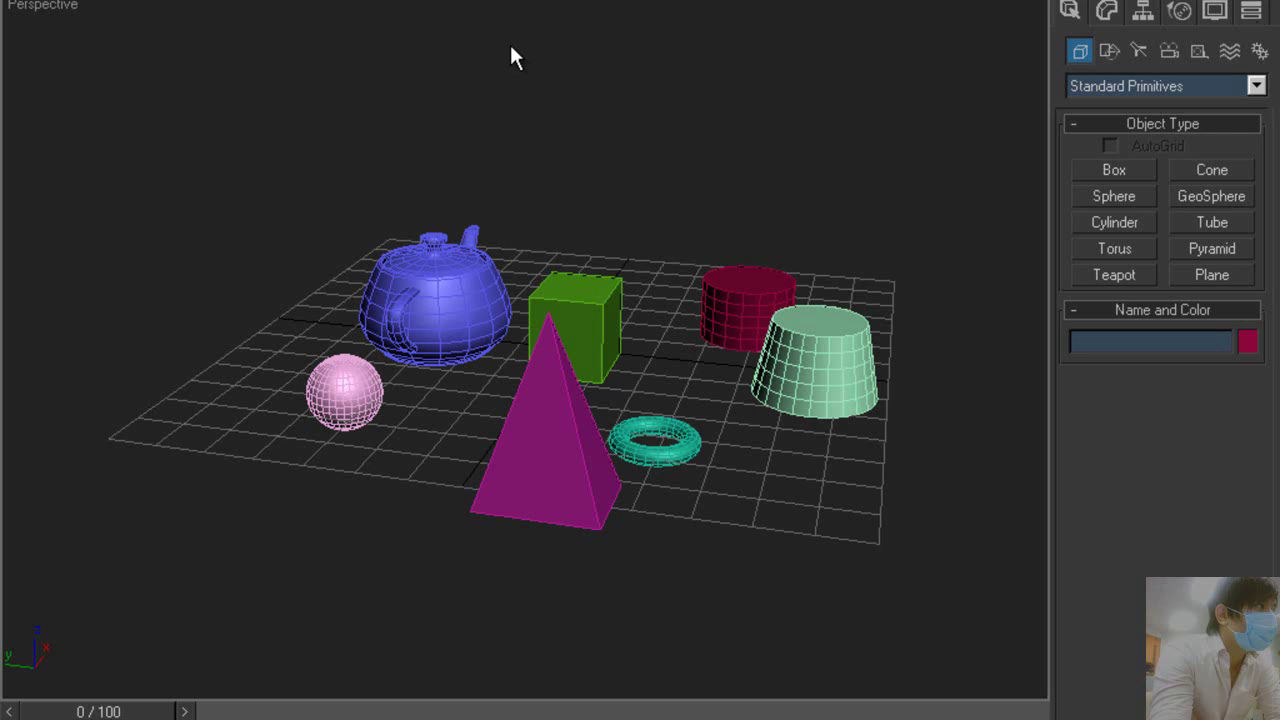
drag(234, 131, 878, 550)
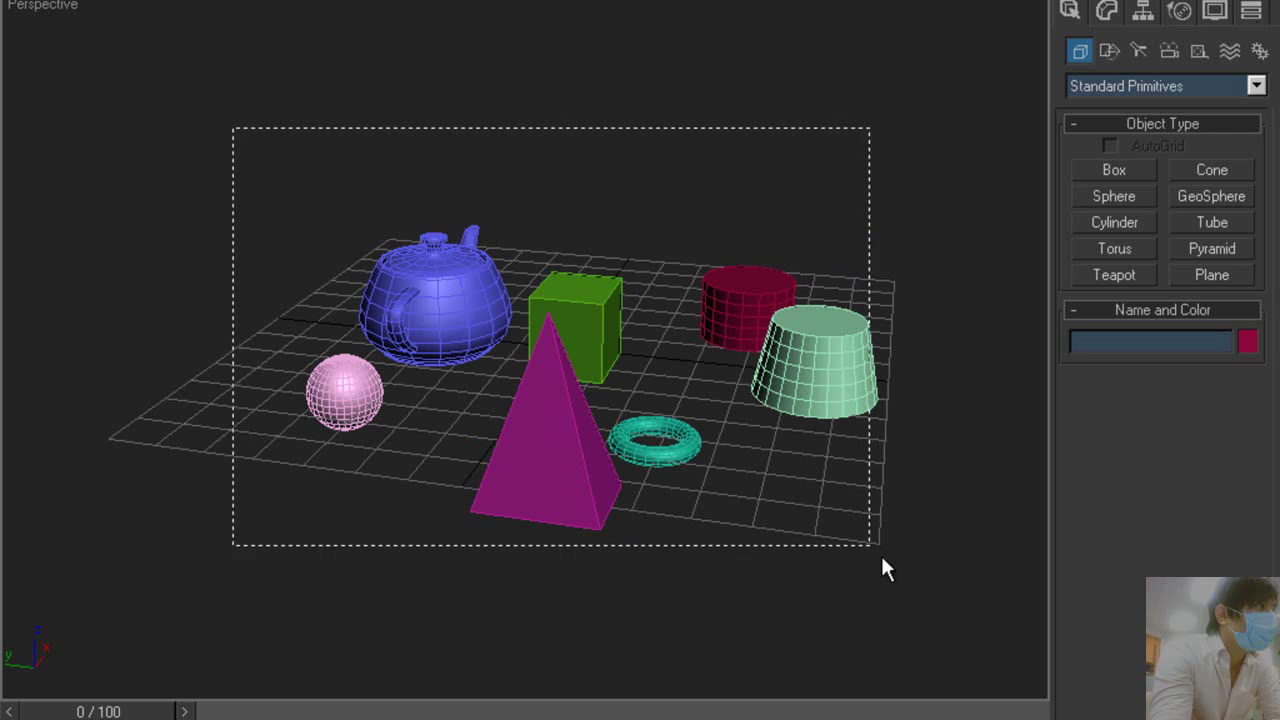
click(903, 490)
drag(820, 686, 822, 684)
click(900, 572)
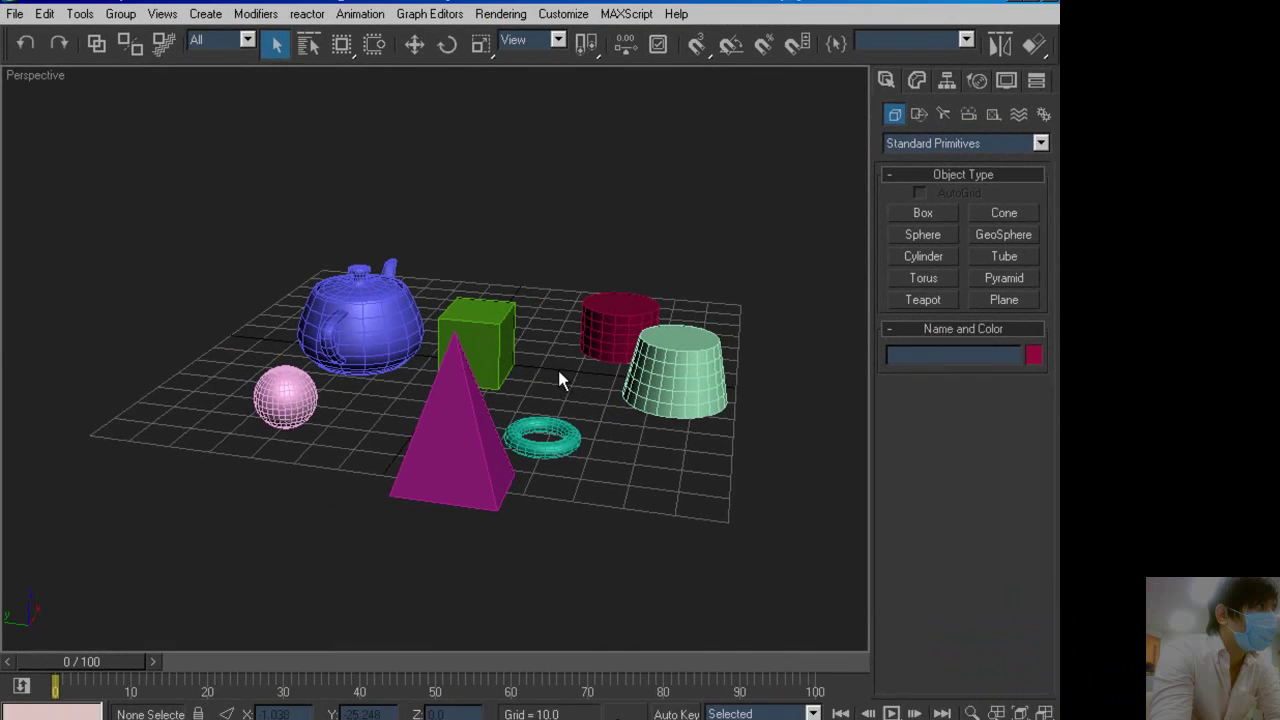
Step: Select the Kim Tu Thap pyramid and activate Select and Move
click(433, 440)
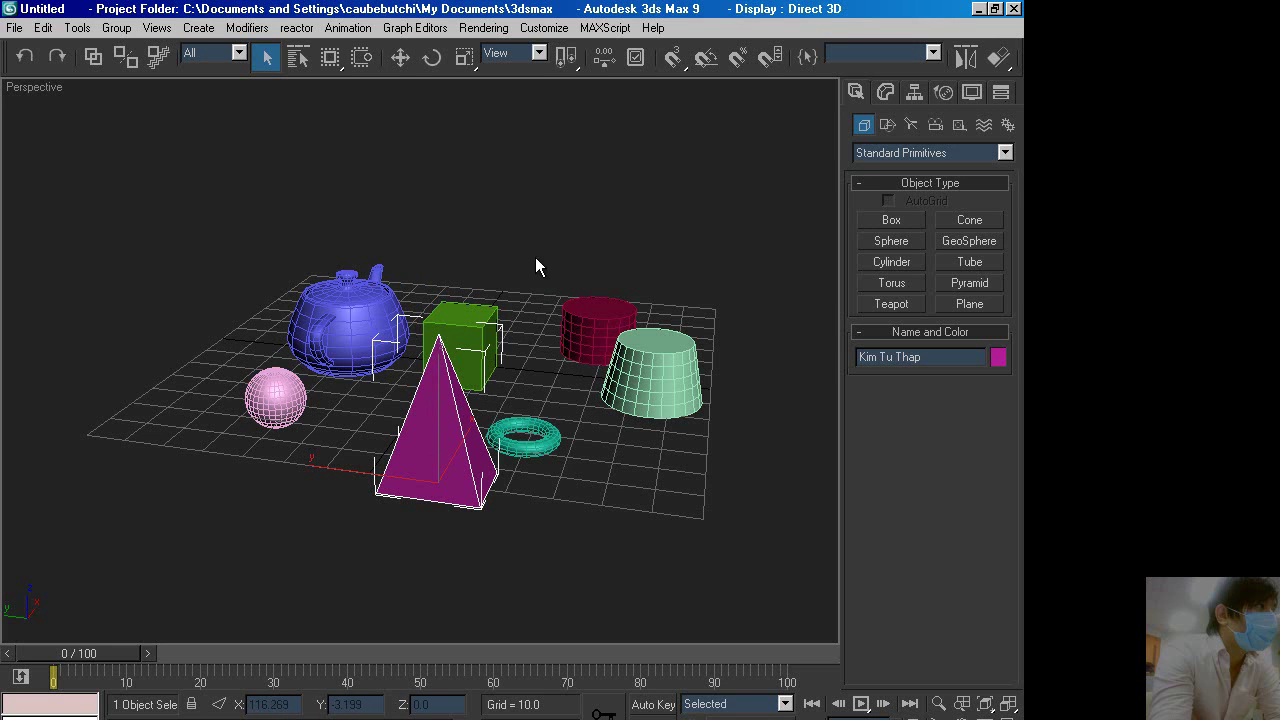
click(400, 60)
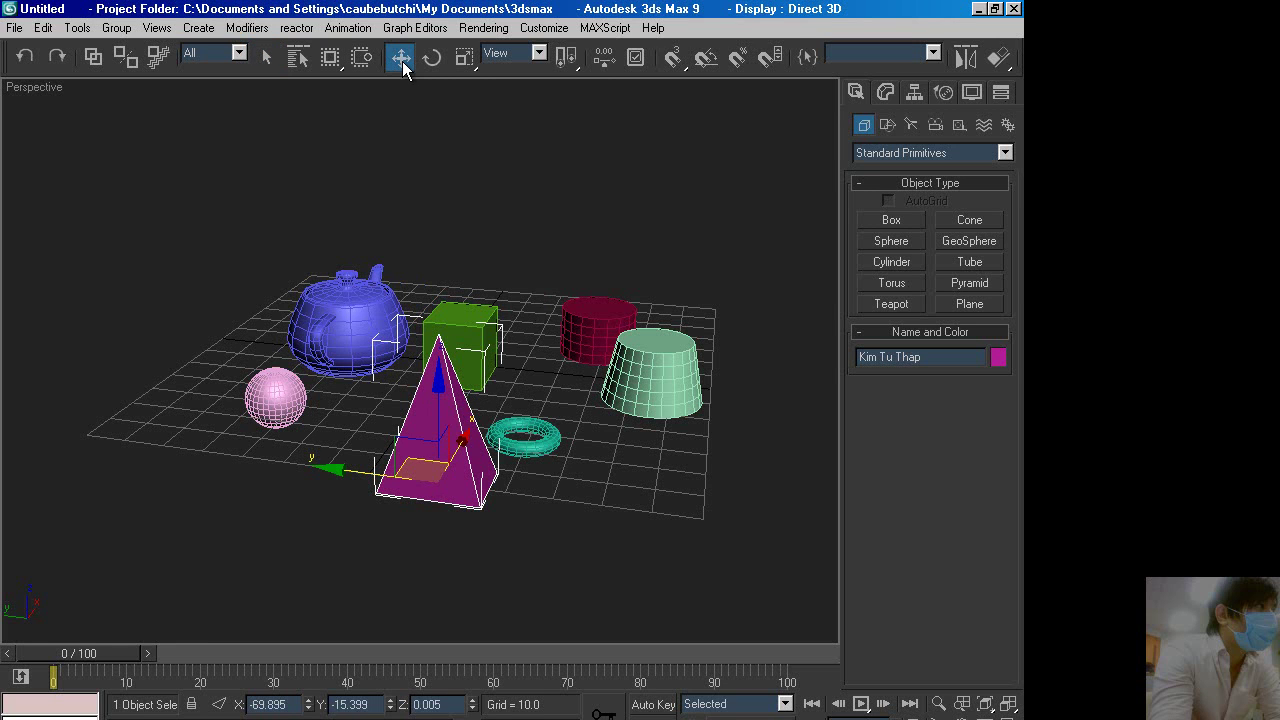